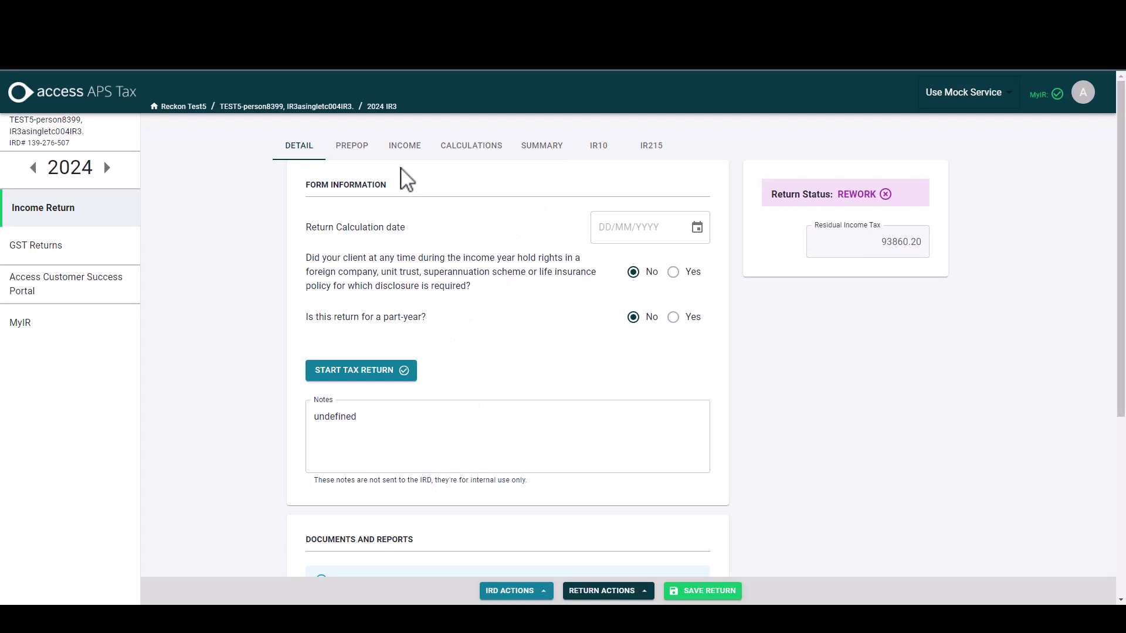
Review the return's income, tax credit and tax summary sections, then go back to the details form.
{"action": "left_click", "coordinate": [403, 151]}
{"action": "left_click", "coordinate": [481, 159]}
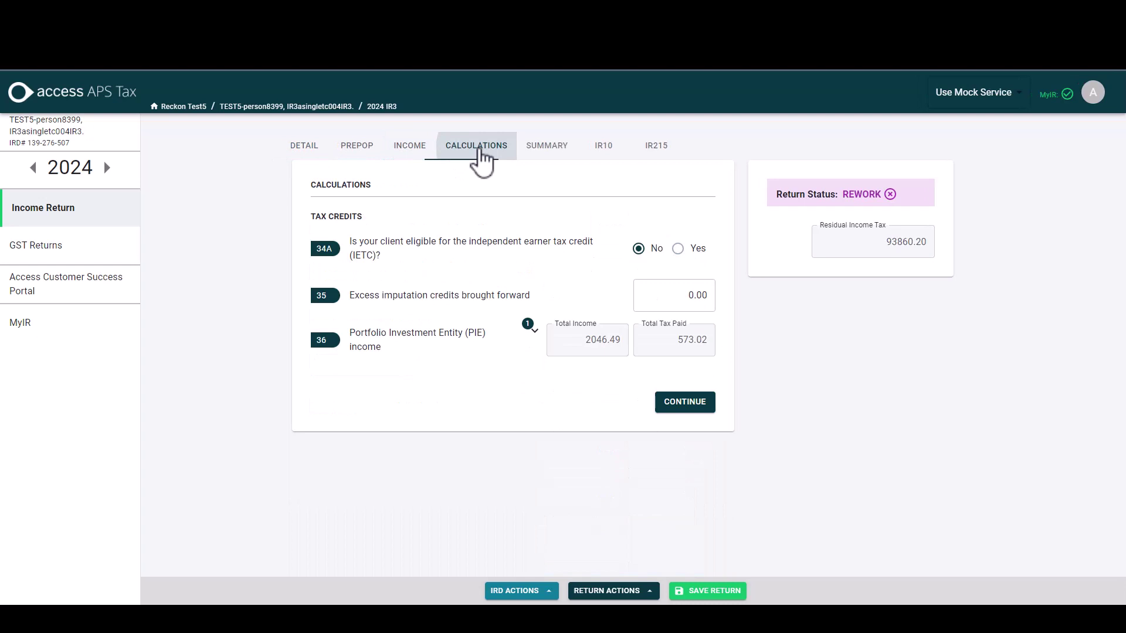
{"action": "left_click", "coordinate": [548, 157]}
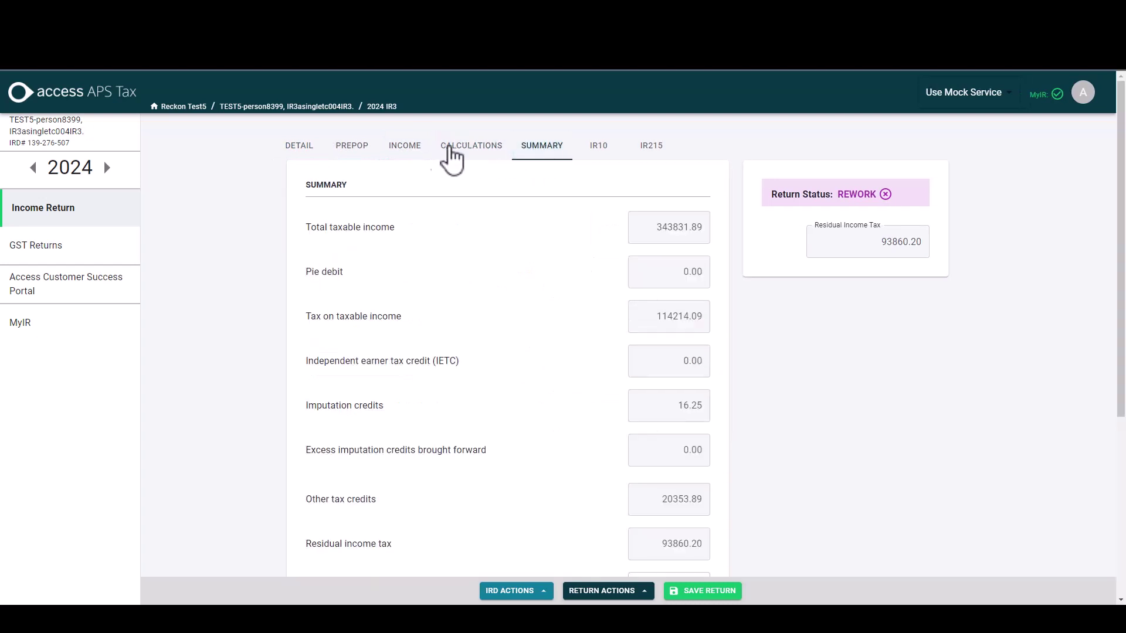
{"action": "left_click", "coordinate": [288, 157]}
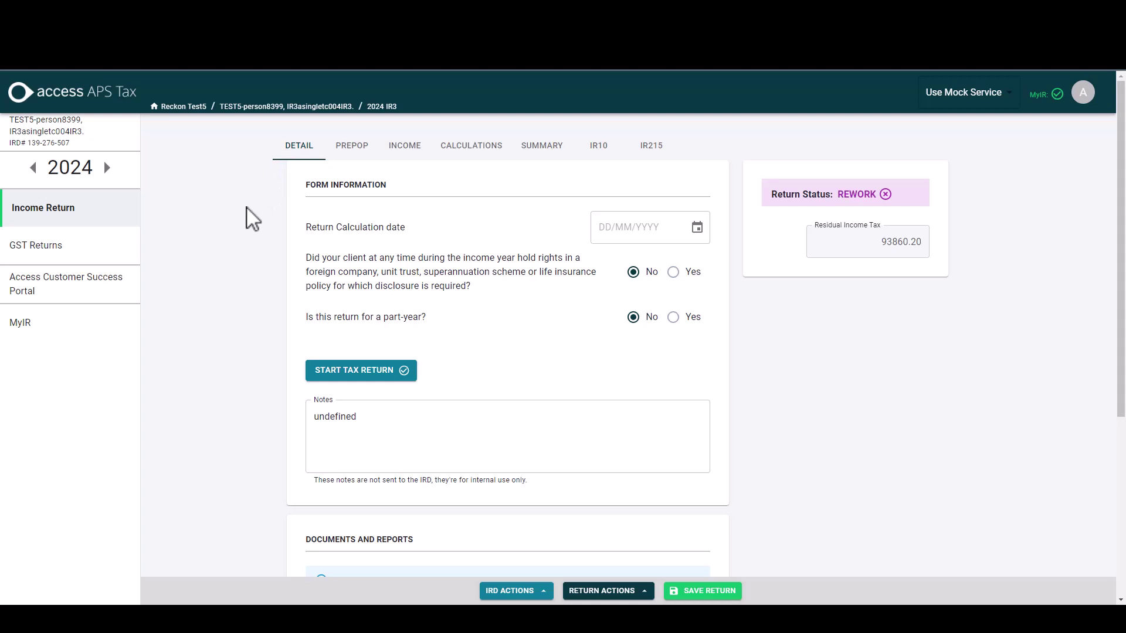
Generate the Tax Summary, Tax Detail, Declaration and Transfer Summary reports.
{"action": "scroll", "coordinate": [252, 218], "scroll_direction": "down", "scroll_amount": 5}
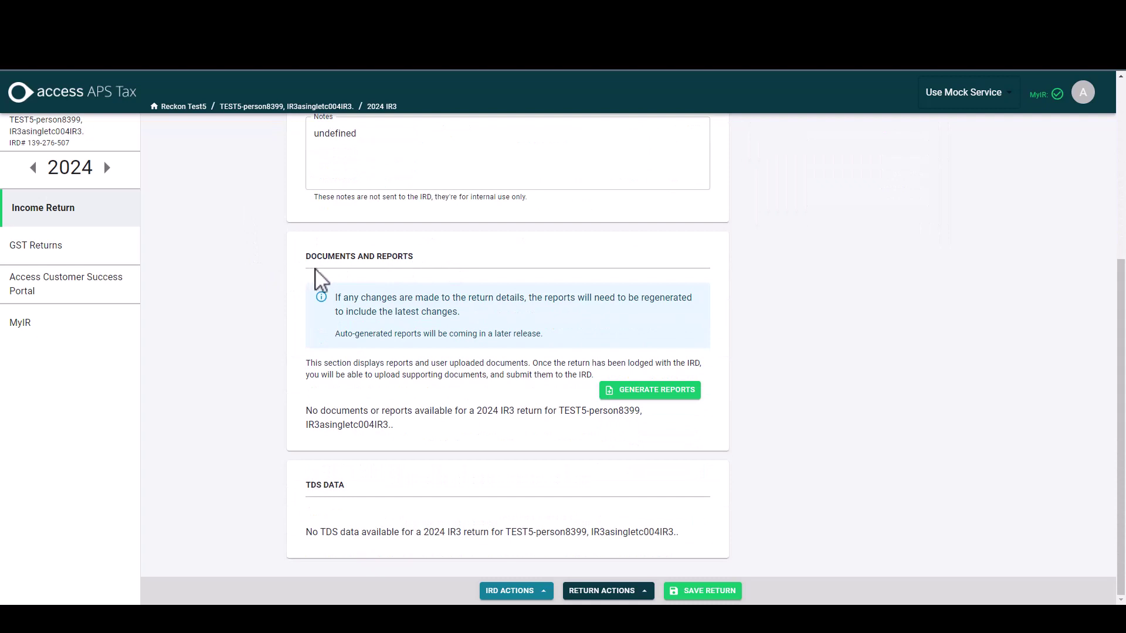
{"action": "left_click", "coordinate": [651, 392]}
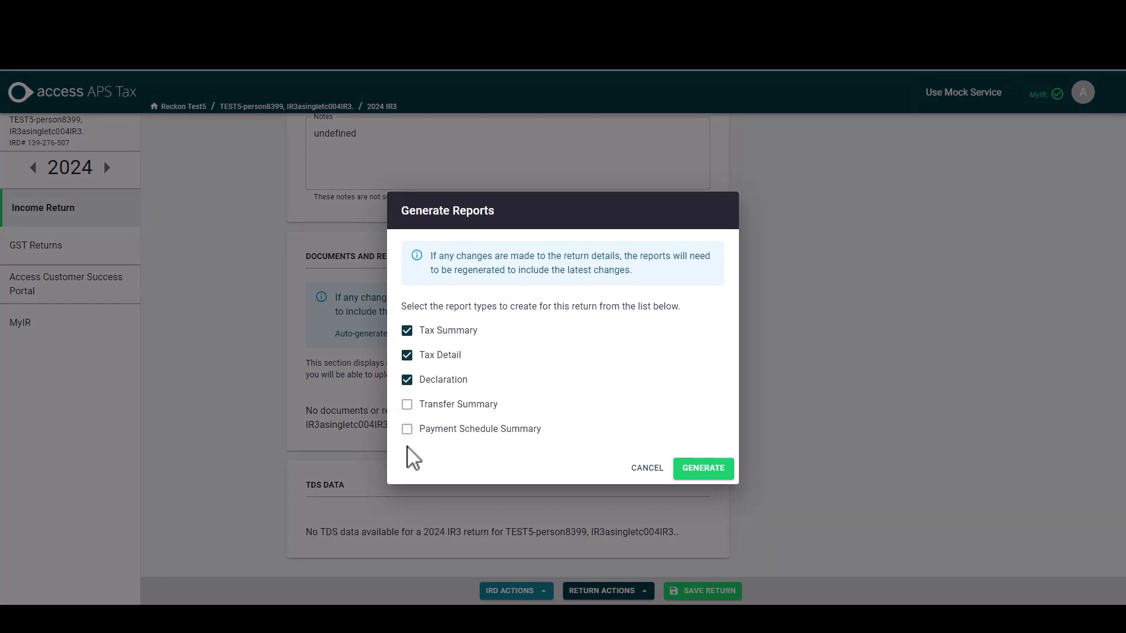
{"action": "left_click", "coordinate": [426, 413]}
{"action": "left_click", "coordinate": [721, 473]}
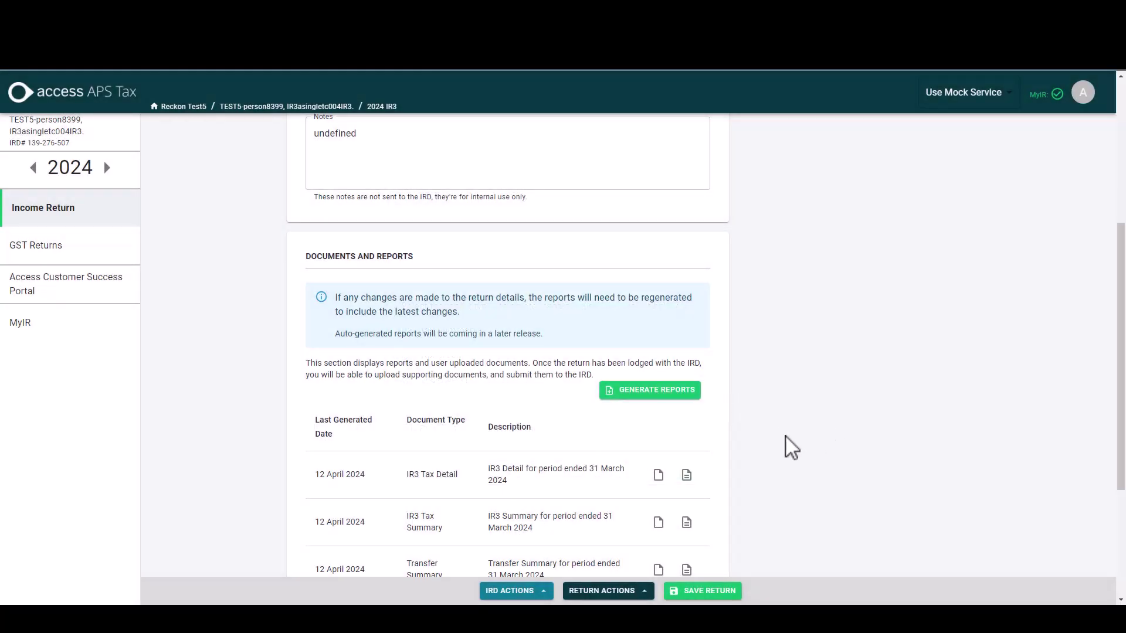
{"action": "scroll", "coordinate": [791, 449], "scroll_direction": "down", "scroll_amount": 3}
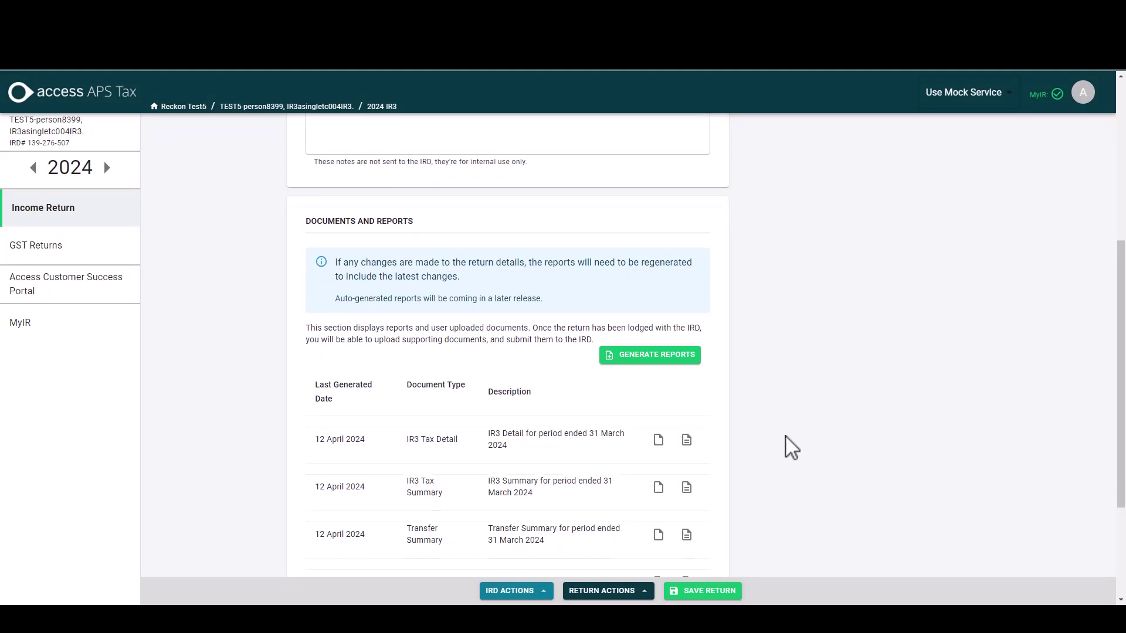
{"action": "scroll", "coordinate": [786, 434], "scroll_direction": "up", "scroll_amount": 2}
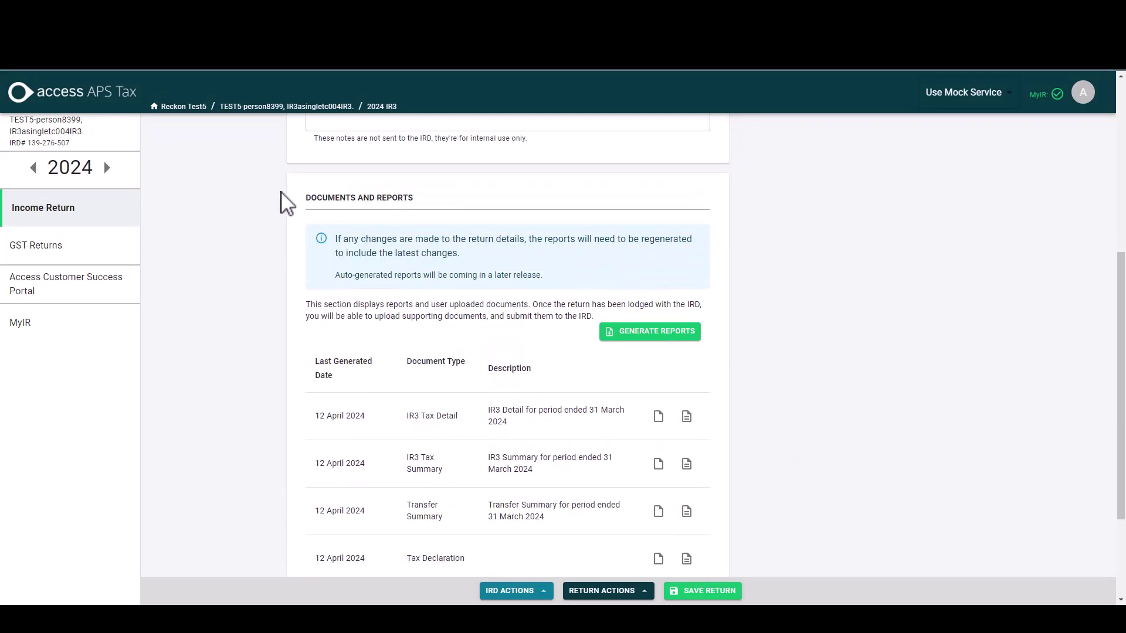
{"action": "scroll", "coordinate": [759, 240], "scroll_direction": "down", "scroll_amount": 2}
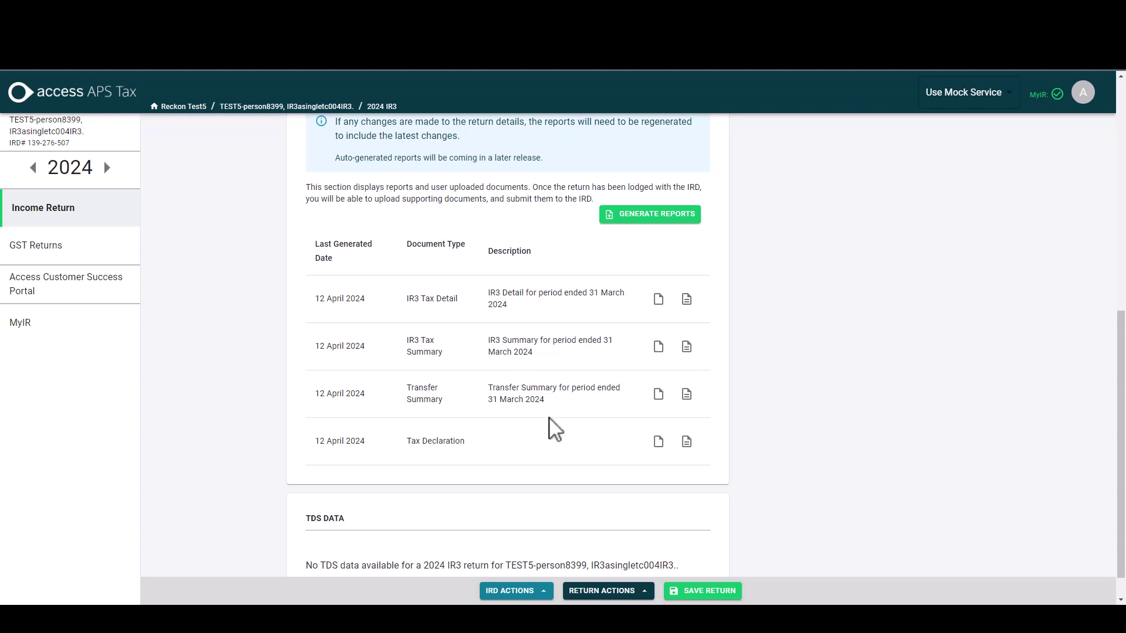
{"action": "scroll", "coordinate": [554, 430], "scroll_direction": "up", "scroll_amount": 2}
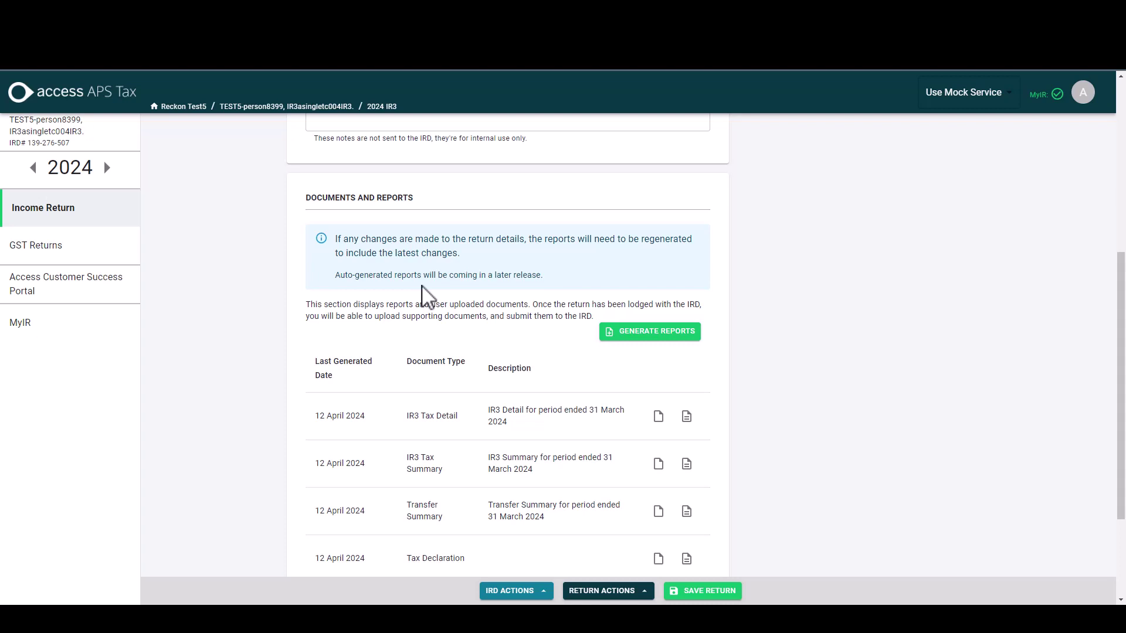
{"action": "scroll", "coordinate": [381, 410], "scroll_direction": "down", "scroll_amount": 1}
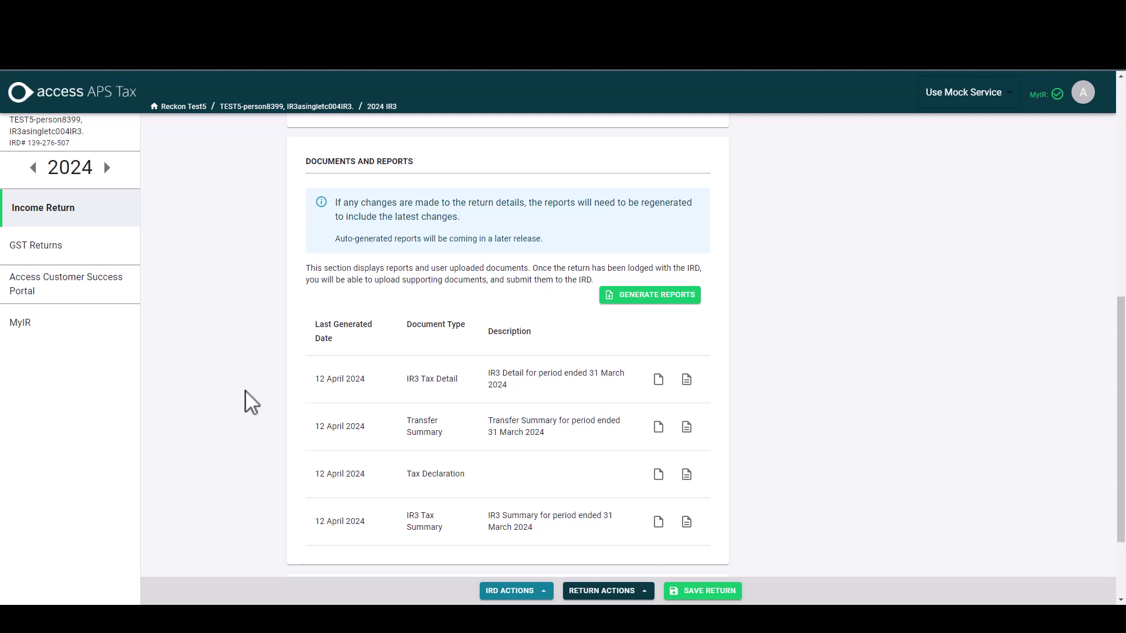
{"action": "scroll", "coordinate": [707, 524], "scroll_direction": "down", "scroll_amount": 1}
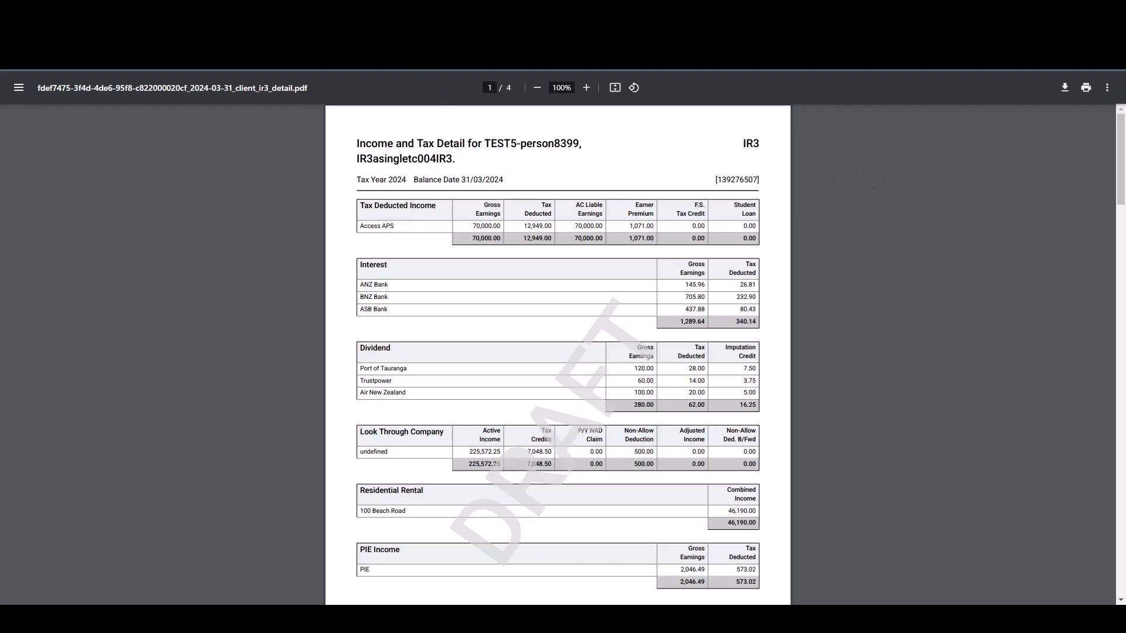
{"action": "key", "text": "ctrl+w"}
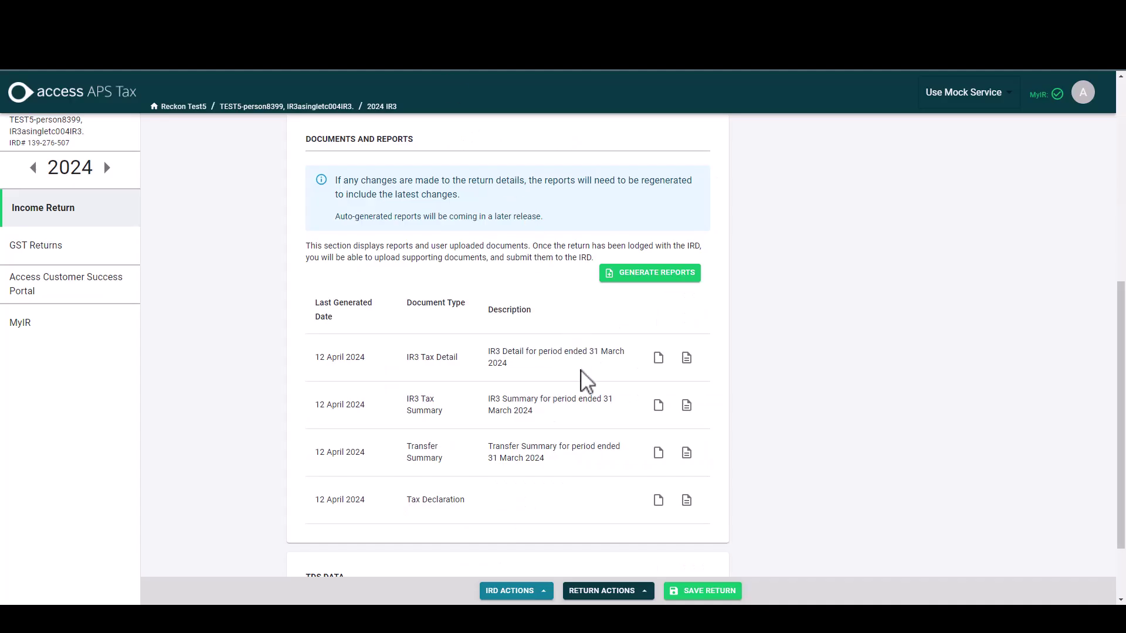
{"action": "left_click", "coordinate": [659, 409]}
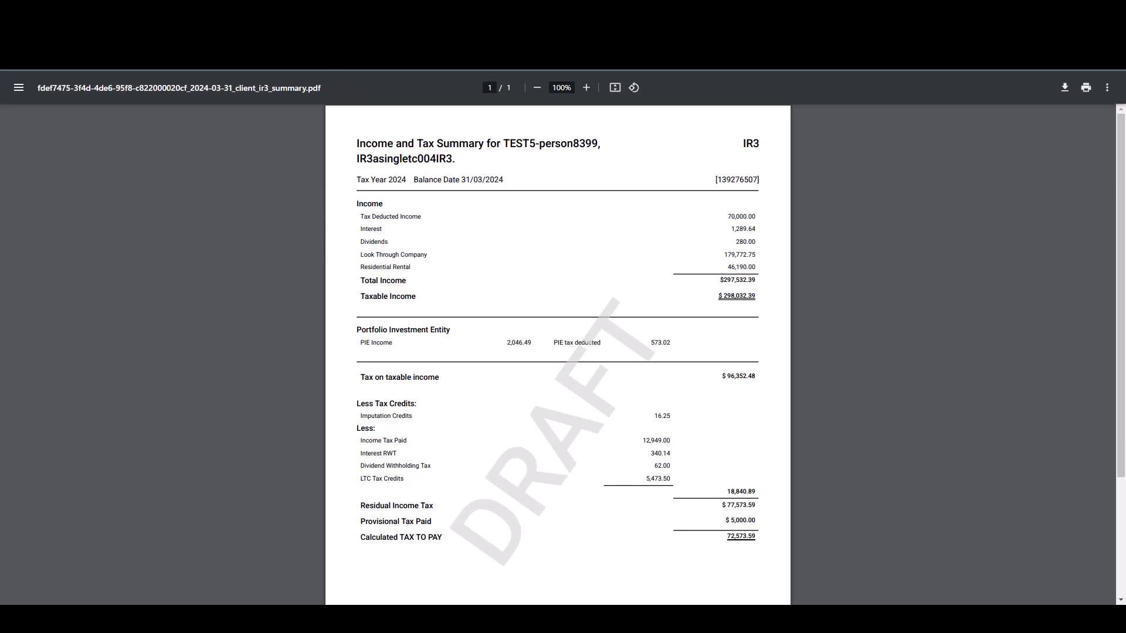
{"action": "key", "text": "ctrl+w"}
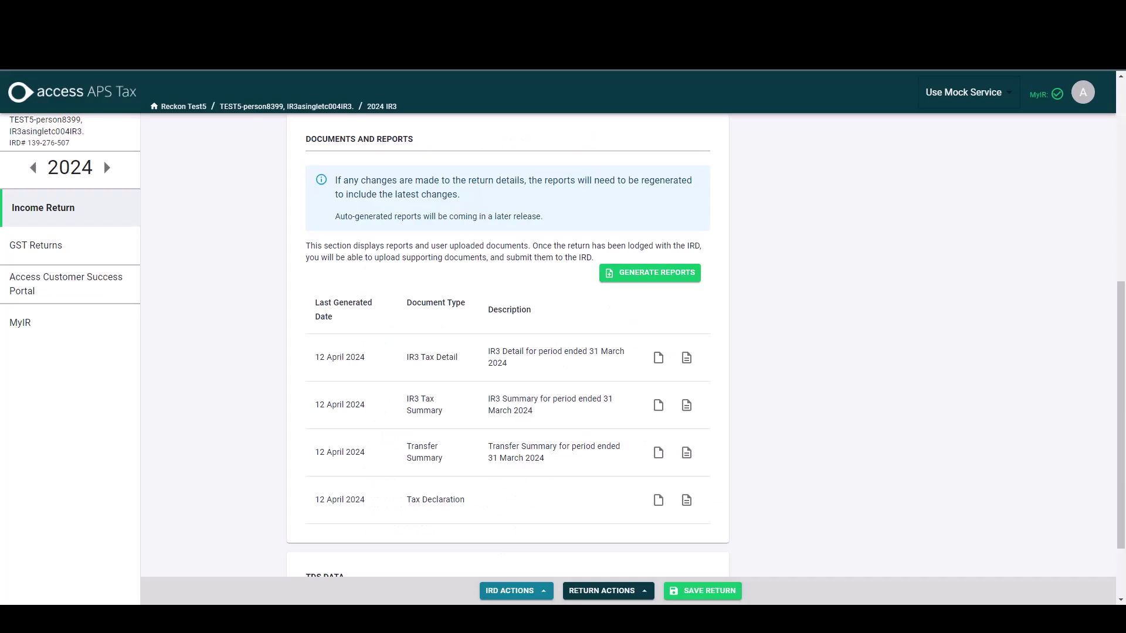
{"action": "left_click", "coordinate": [658, 453]}
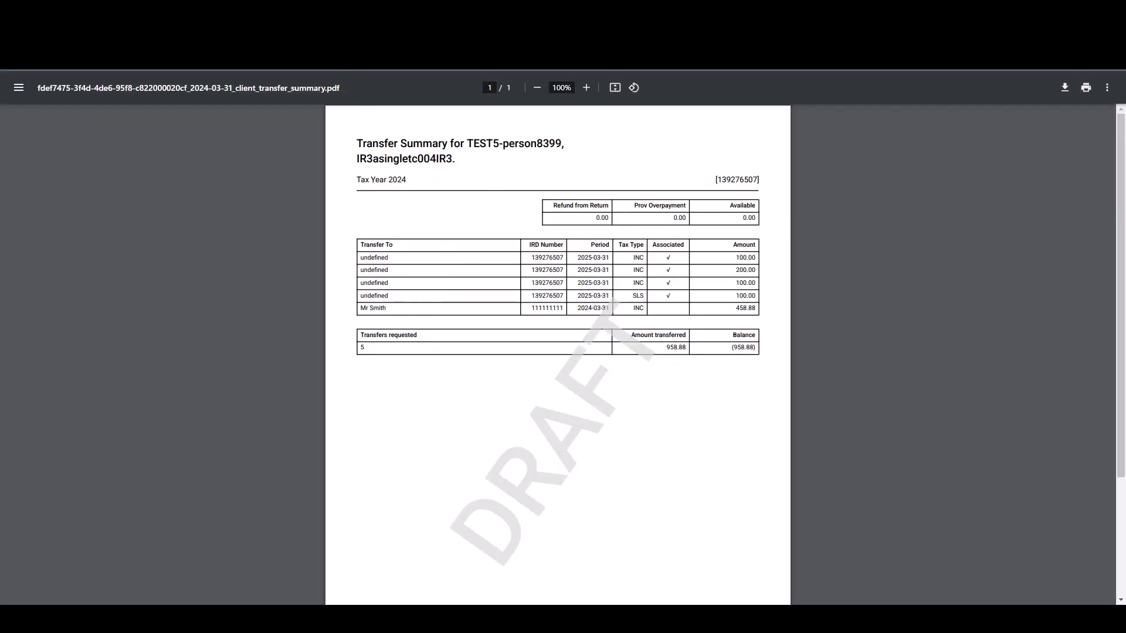
{"action": "key", "text": "ctrl+w"}
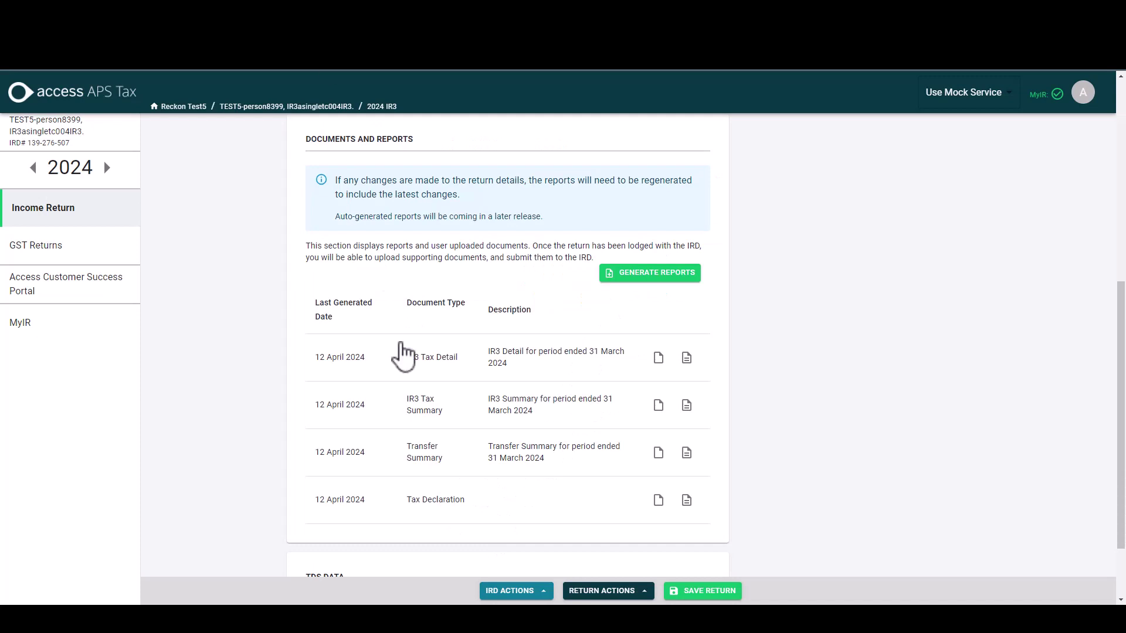
{"action": "left_click", "coordinate": [658, 500]}
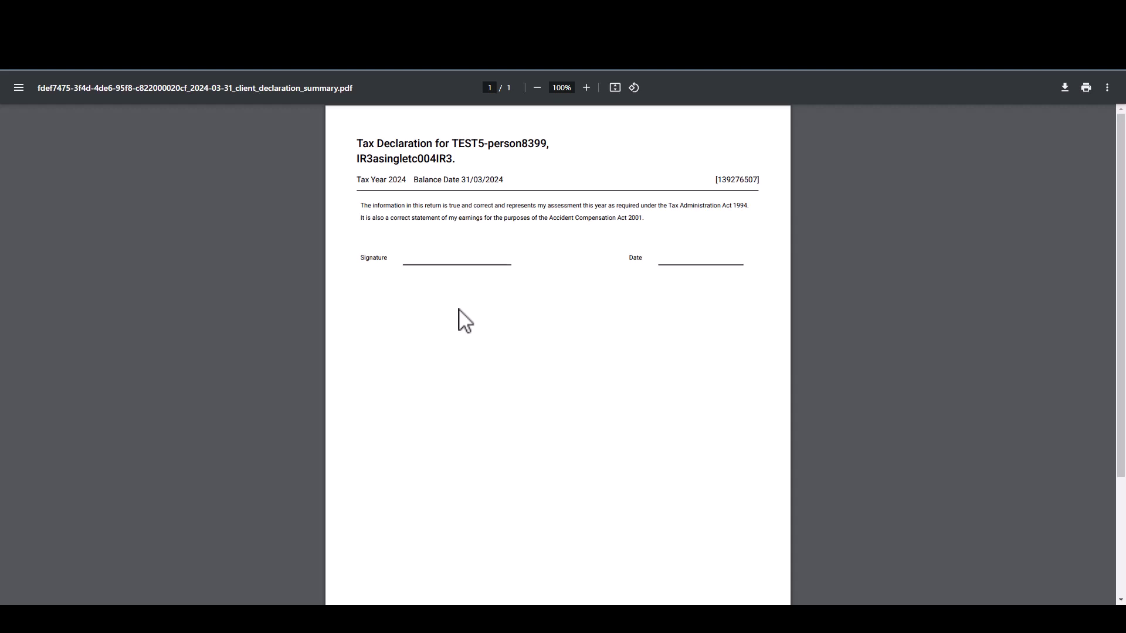
{"action": "key", "text": "ctrl+w"}
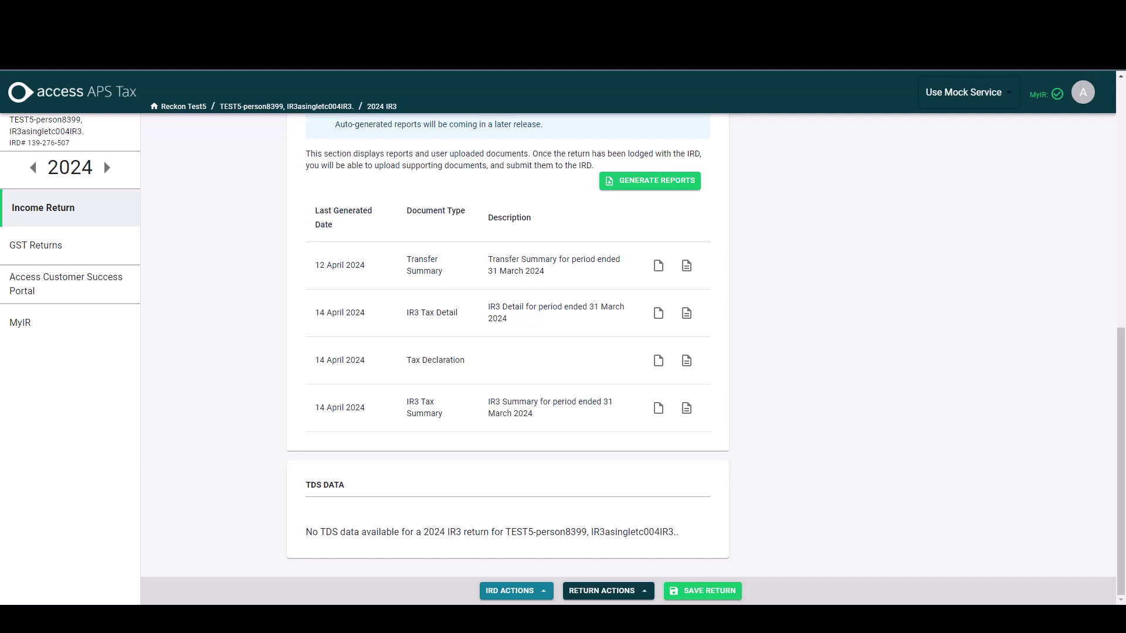
Generate only the Payment Schedule Summary report, with Tax Summary, Tax Detail and Declaration unticked.
{"action": "left_click", "coordinate": [650, 183]}
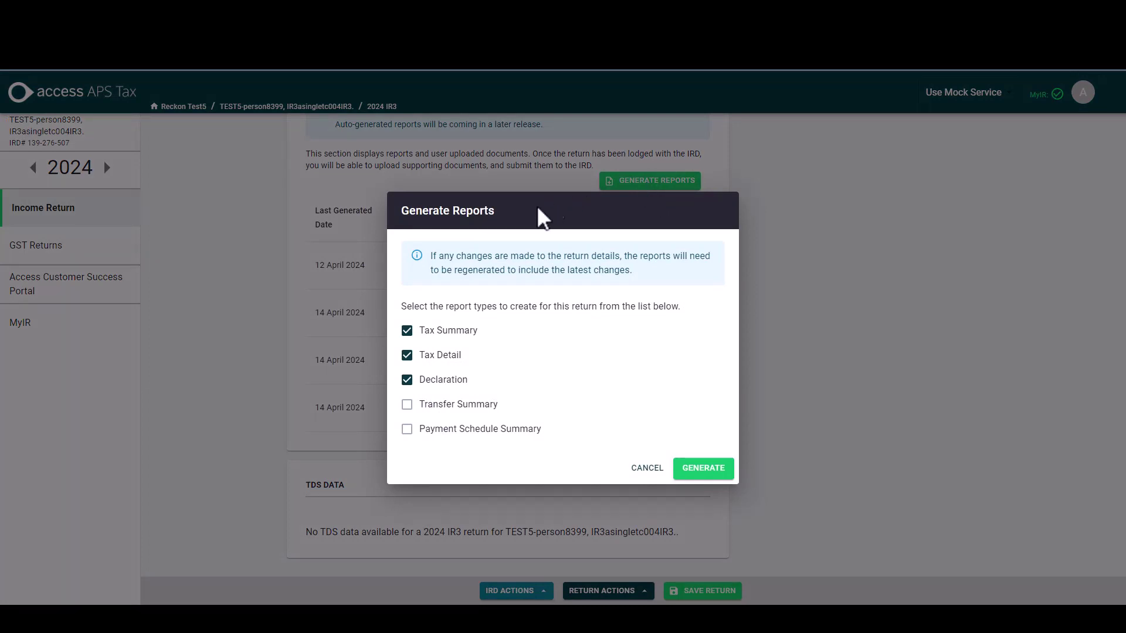
{"action": "left_click", "coordinate": [407, 331]}
{"action": "left_click", "coordinate": [407, 380]}
{"action": "left_click", "coordinate": [404, 356]}
{"action": "left_click", "coordinate": [406, 429]}
{"action": "left_click", "coordinate": [703, 469]}
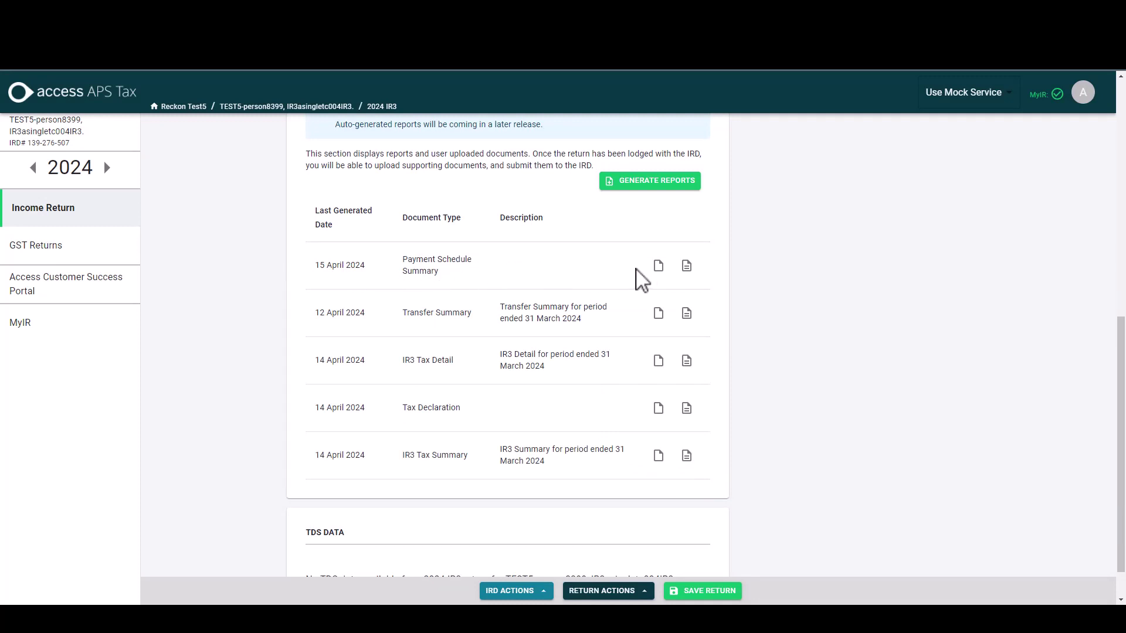
{"action": "left_click", "coordinate": [659, 268]}
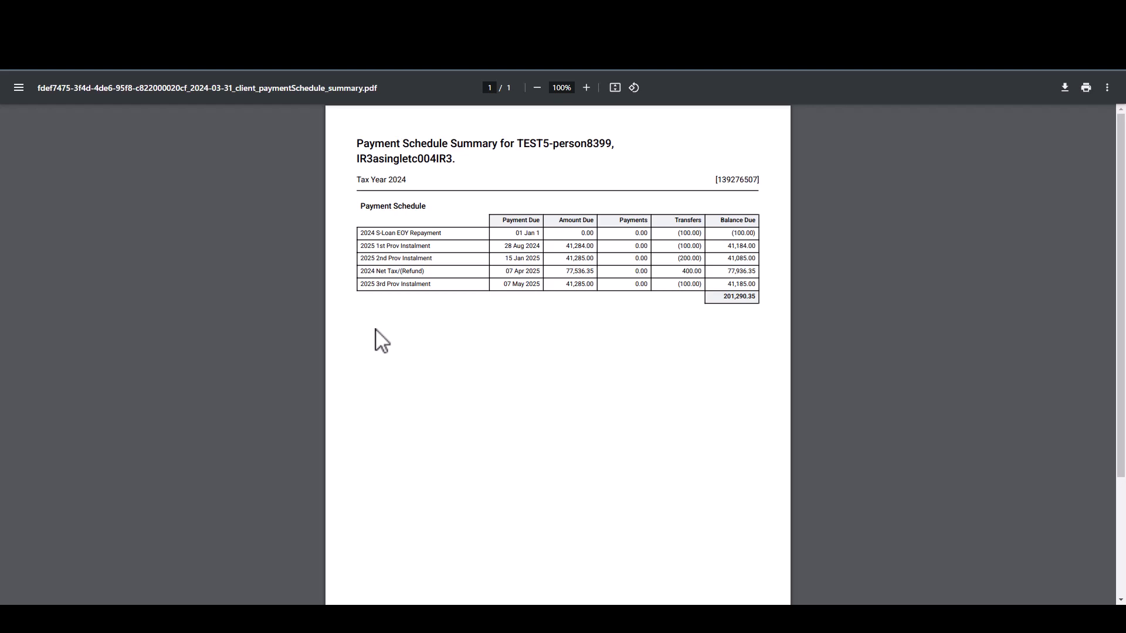
{"action": "key", "text": "ctrl+w"}
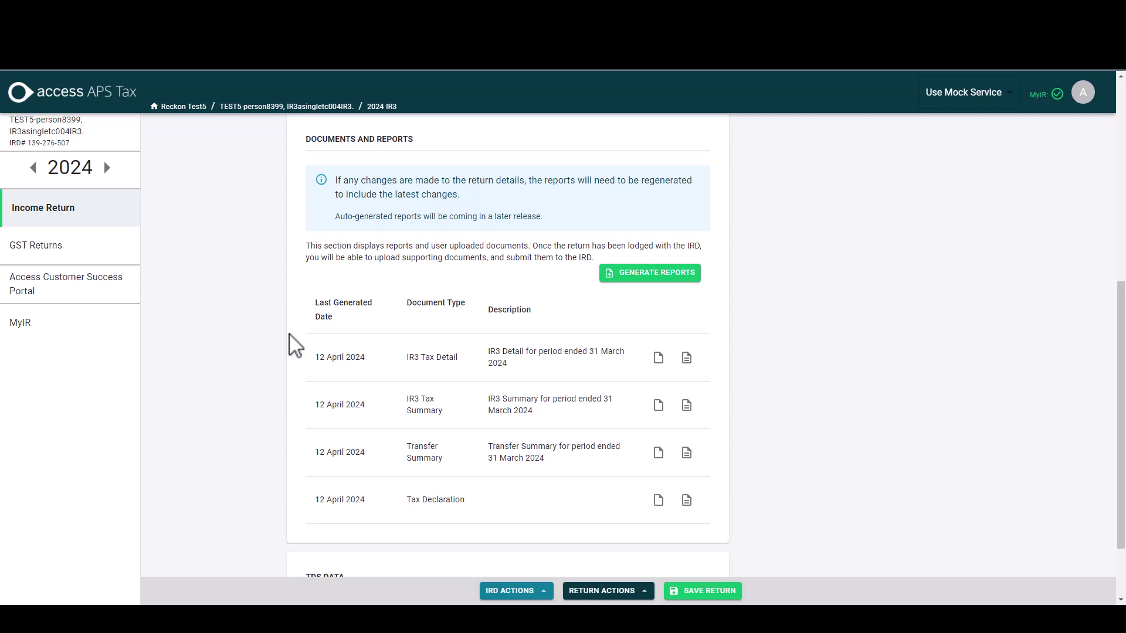
View the IR3 Tax Detail PDF, then close it to return to the tax return.
{"action": "left_click", "coordinate": [605, 64]}
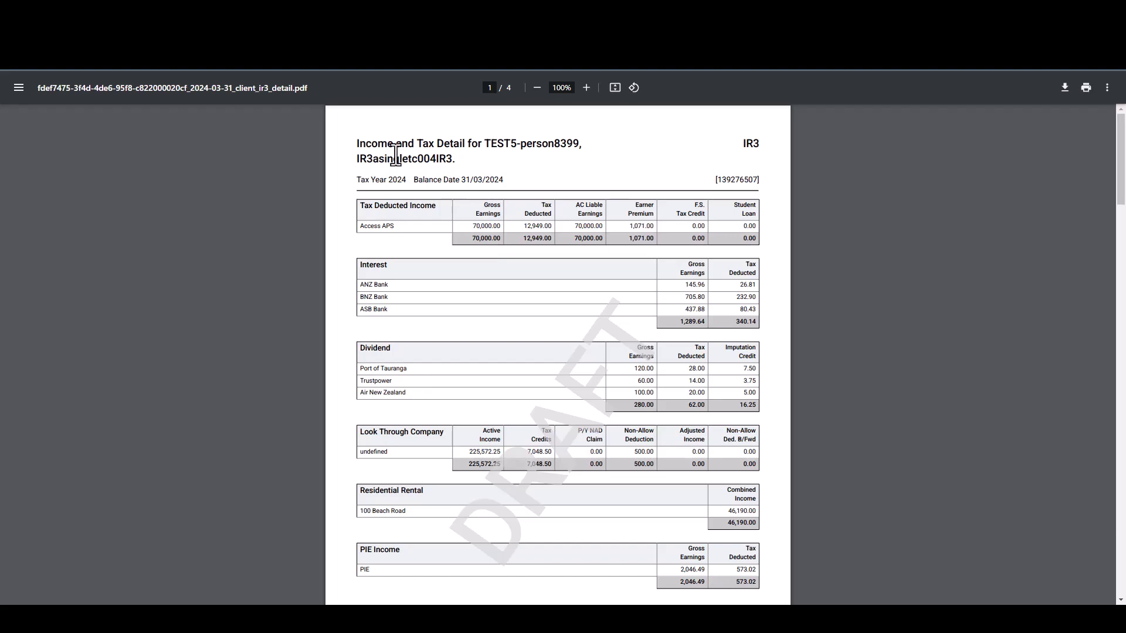
{"action": "key", "text": "ctrl+w"}
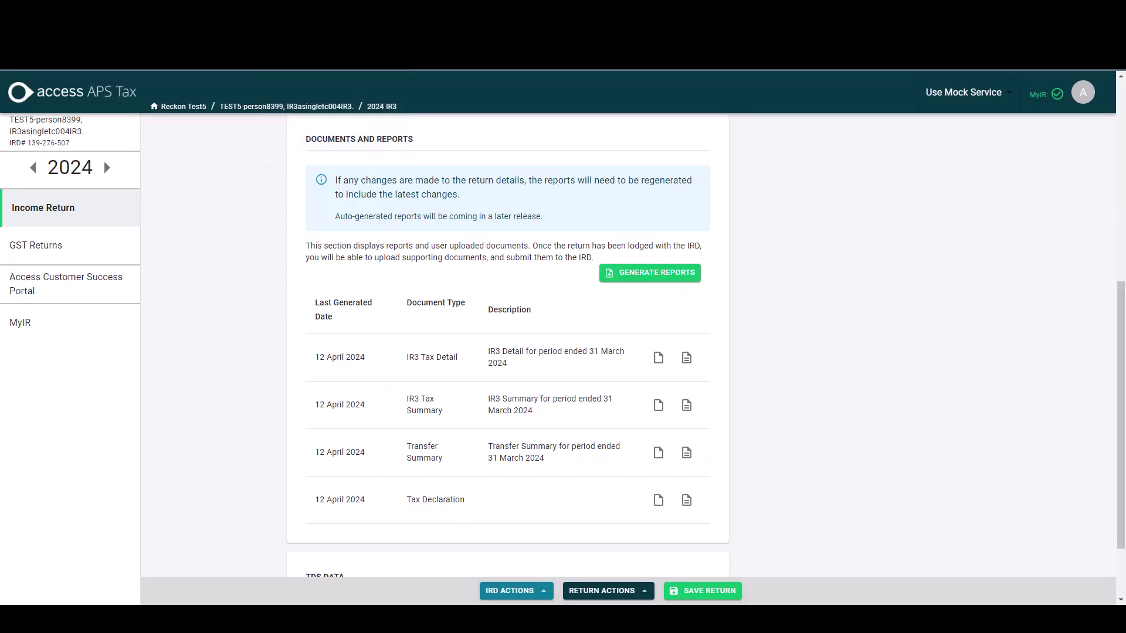
{"action": "scroll", "coordinate": [404, 241], "scroll_direction": "up", "scroll_amount": 4}
{"action": "scroll", "coordinate": [404, 241], "scroll_direction": "up", "scroll_amount": 3}
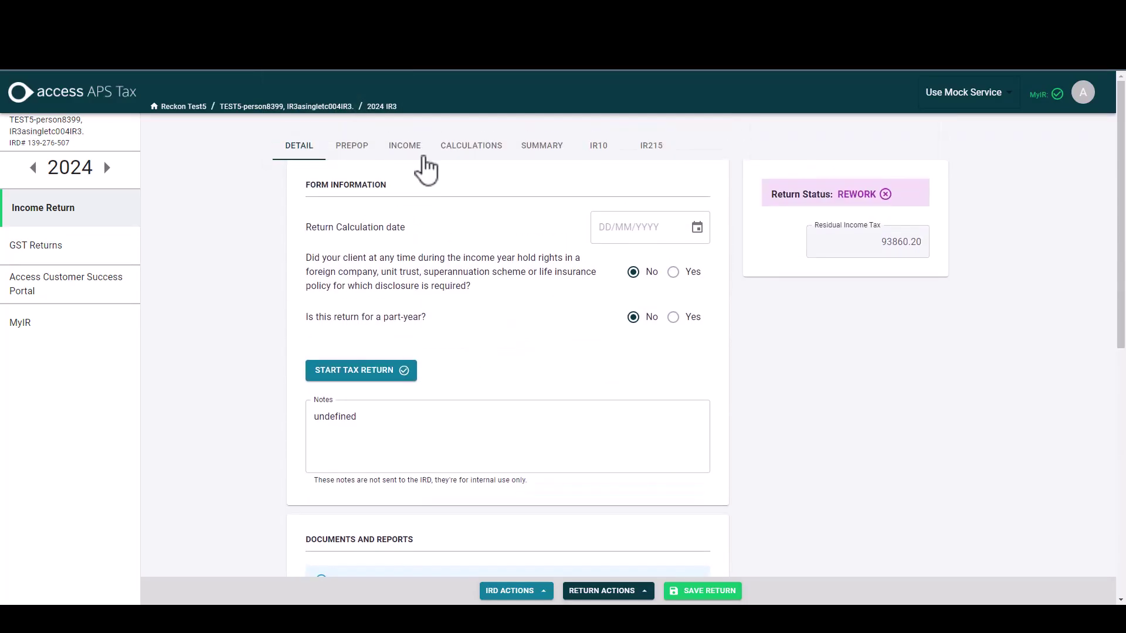
Change the 11A employee income to 90000 and save the IR3 return.
{"action": "left_click", "coordinate": [405, 147]}
{"action": "left_click", "coordinate": [530, 264]}
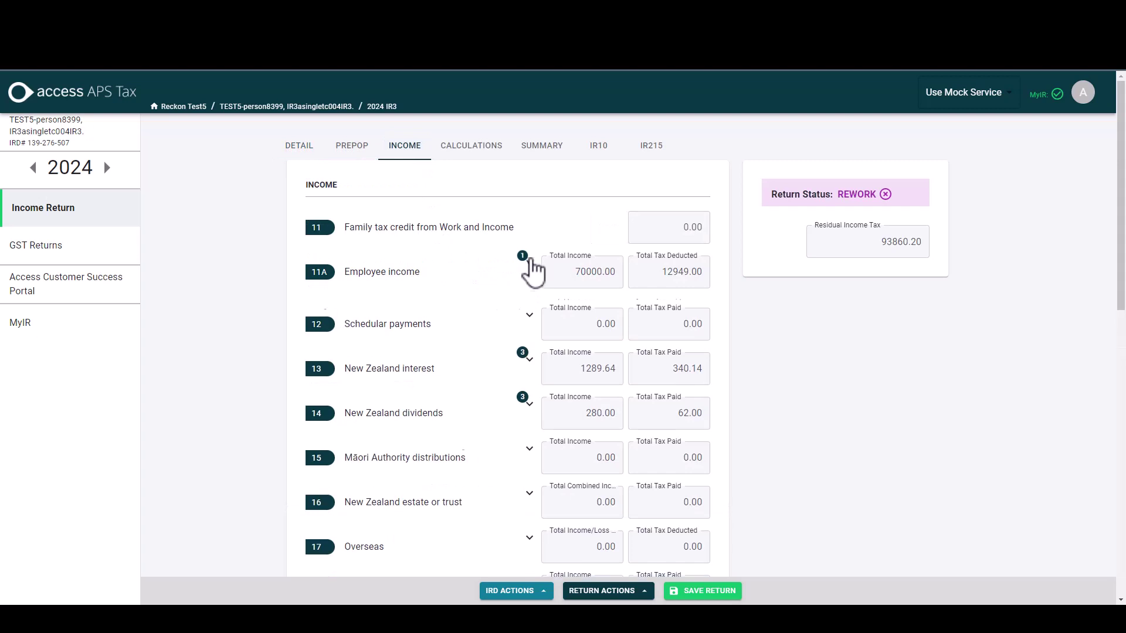
{"action": "double_click", "coordinate": [591, 327]}
{"action": "type", "text": "90000"}
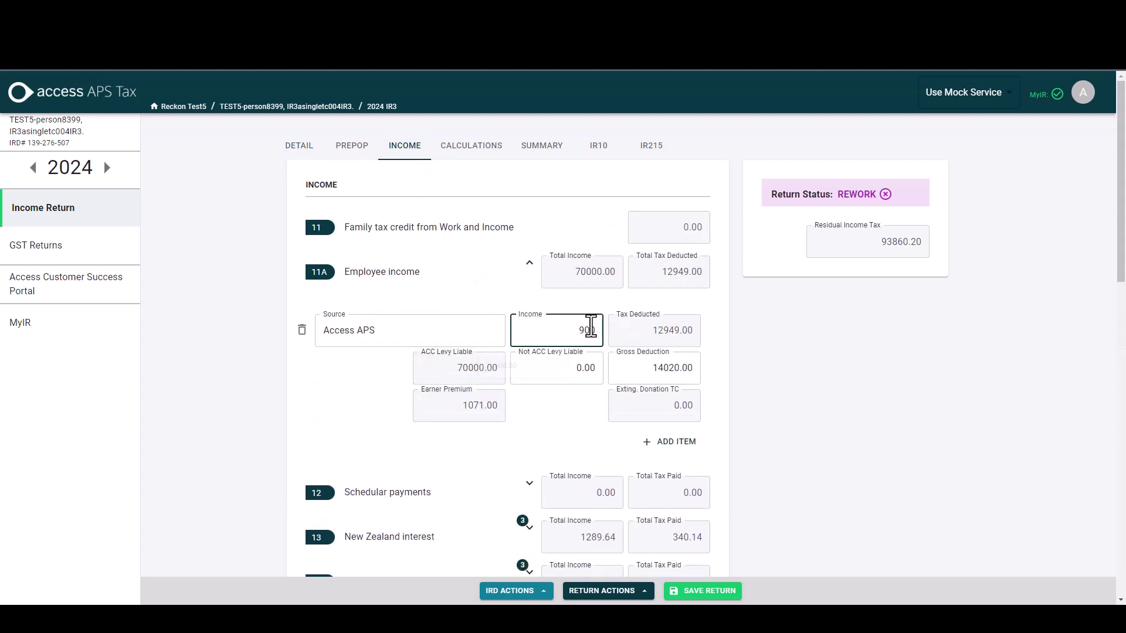
{"action": "left_click", "coordinate": [720, 592]}
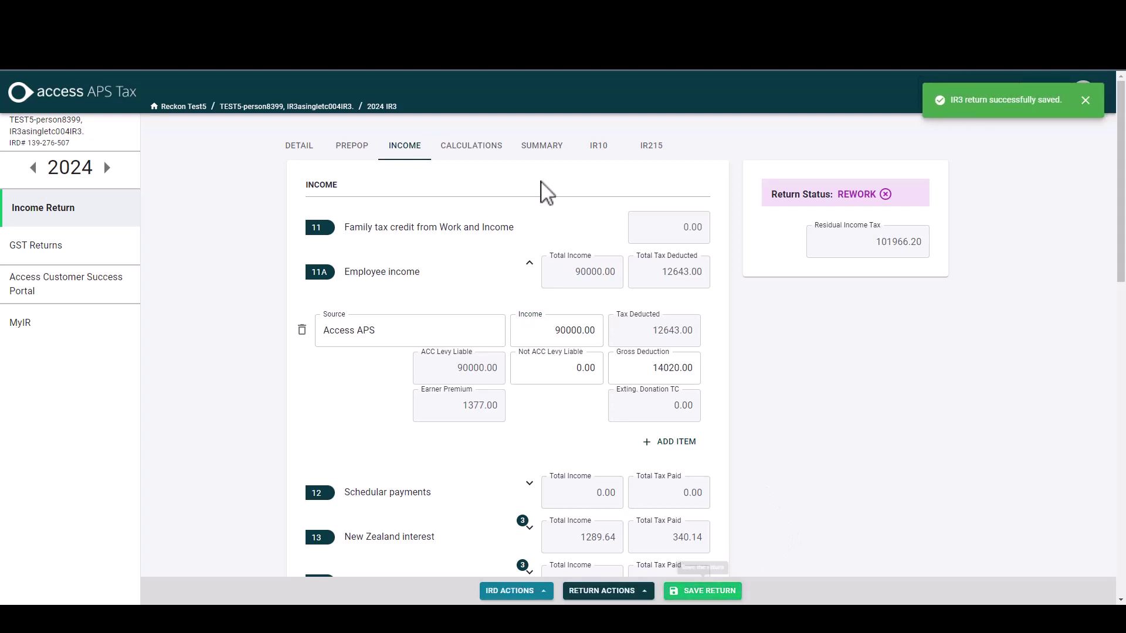
Regenerate the Tax Summary, Tax Detail and Declaration reports from the return's detail form.
{"action": "left_click", "coordinate": [301, 150]}
{"action": "scroll", "coordinate": [440, 335], "scroll_direction": "down", "scroll_amount": 4}
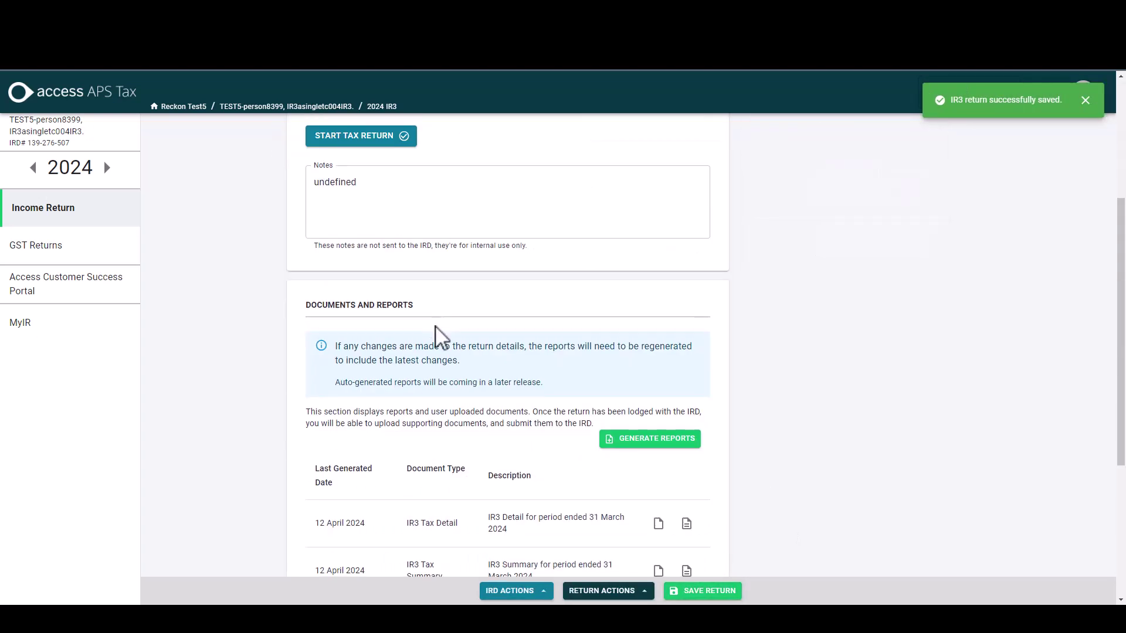
{"action": "left_click", "coordinate": [627, 440]}
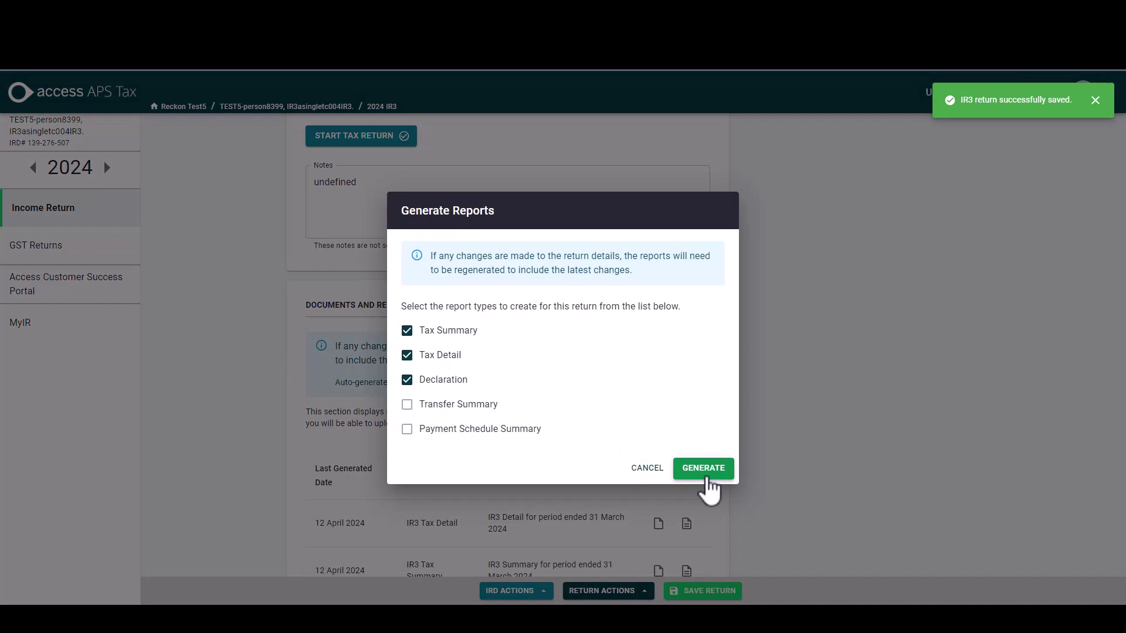
{"action": "left_click", "coordinate": [692, 470]}
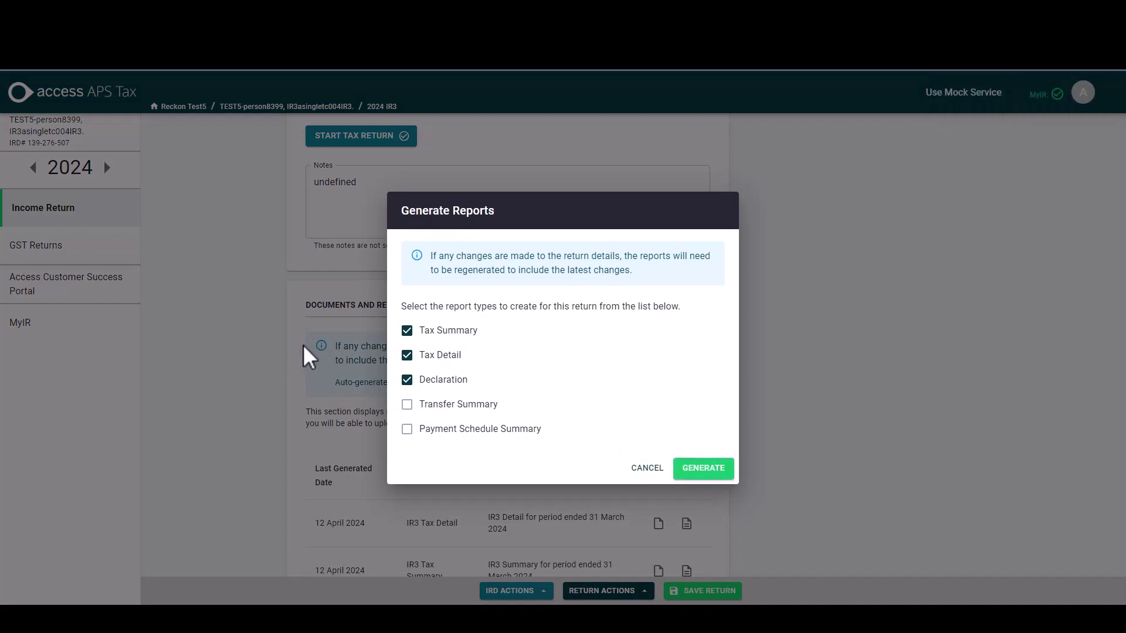
{"action": "scroll", "coordinate": [304, 352], "scroll_direction": "down", "scroll_amount": 3}
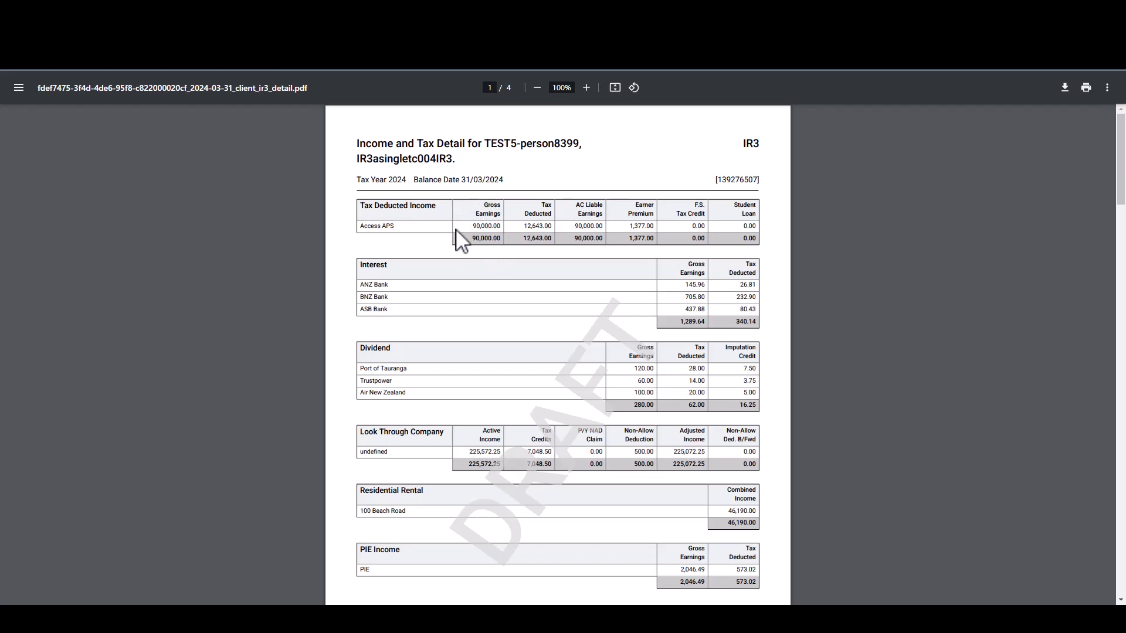
Close the IR3 Tax Detail PDF after checking the 90,000.00 gross earnings.
{"action": "key", "text": "ctrl+w"}
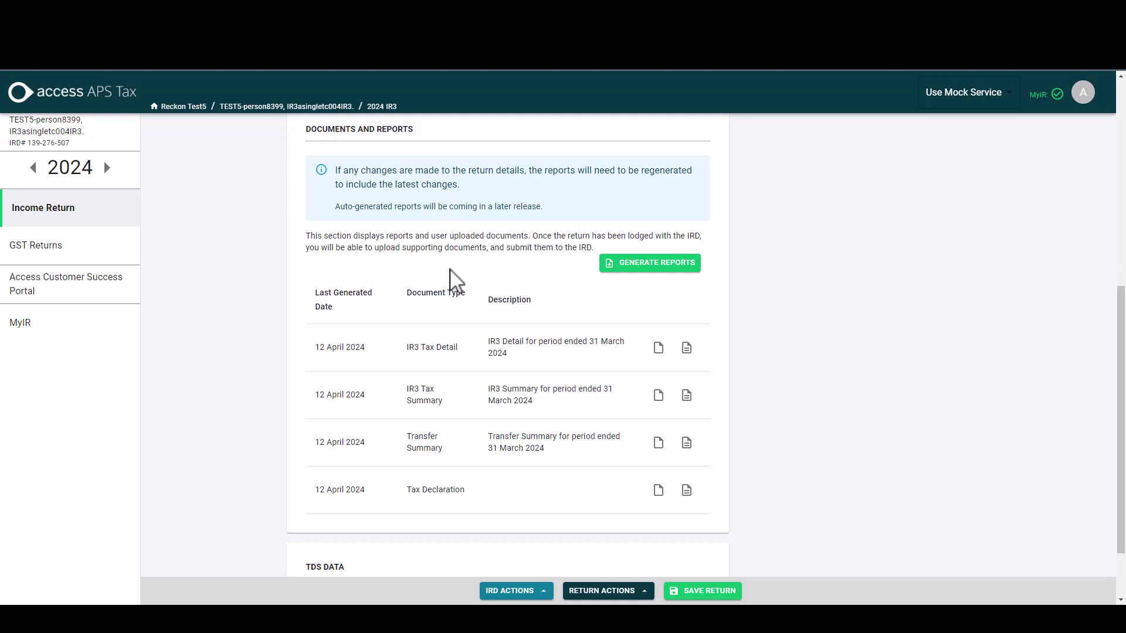
Delete the IR3 Tax Detail document and reload the page to refresh the documents list.
{"action": "left_click", "coordinate": [686, 350]}
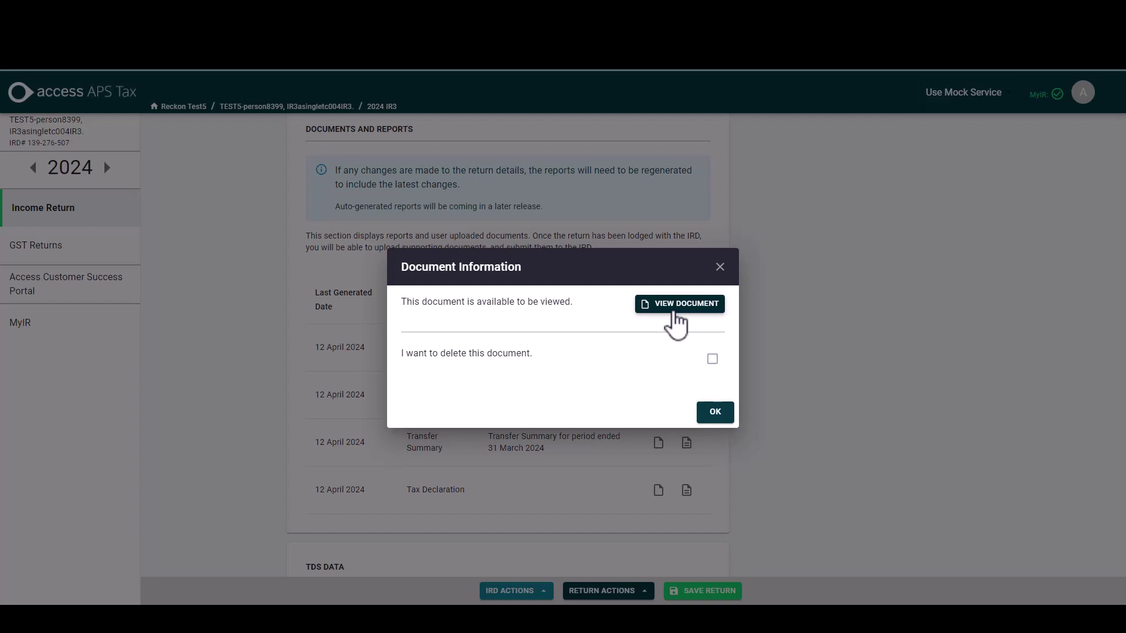
{"action": "left_click", "coordinate": [711, 359]}
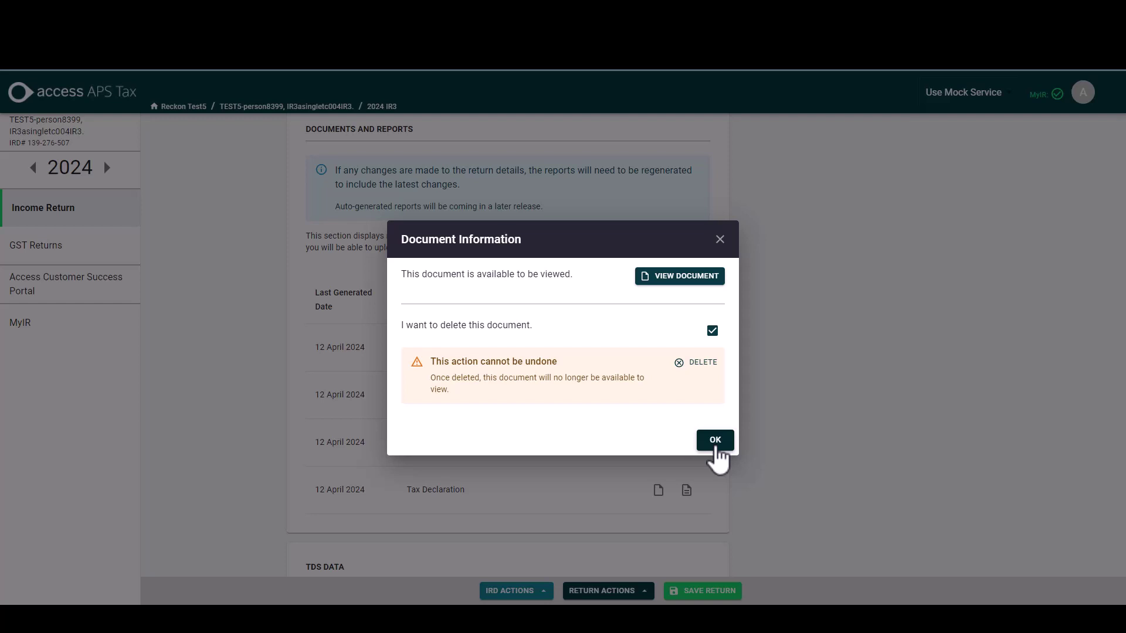
{"action": "left_click", "coordinate": [701, 364]}
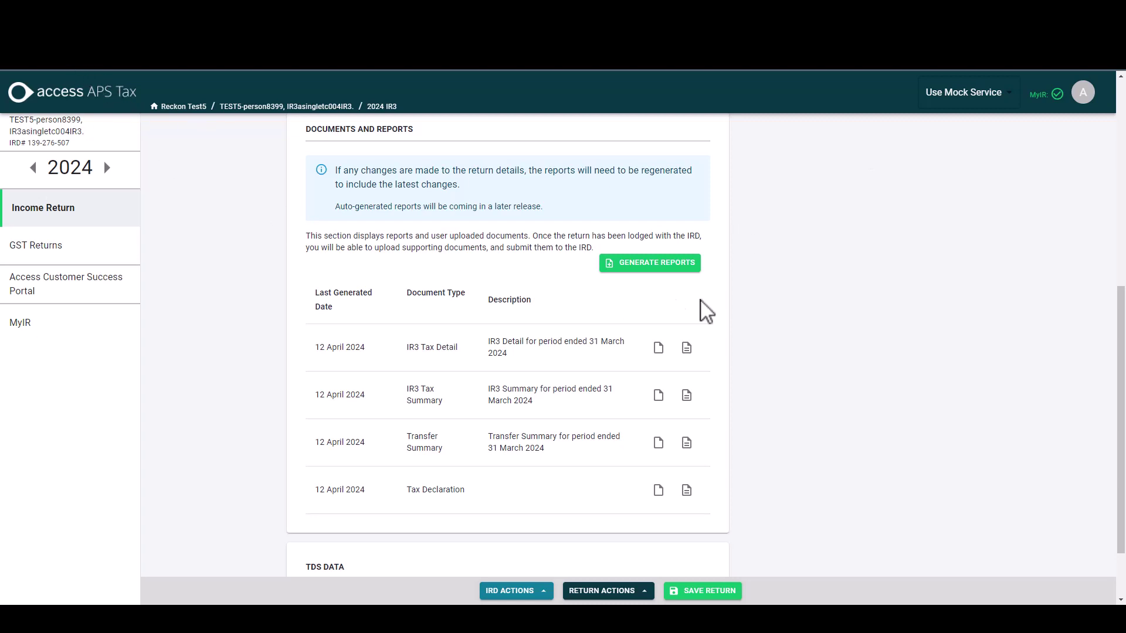
{"action": "key", "text": "F5"}
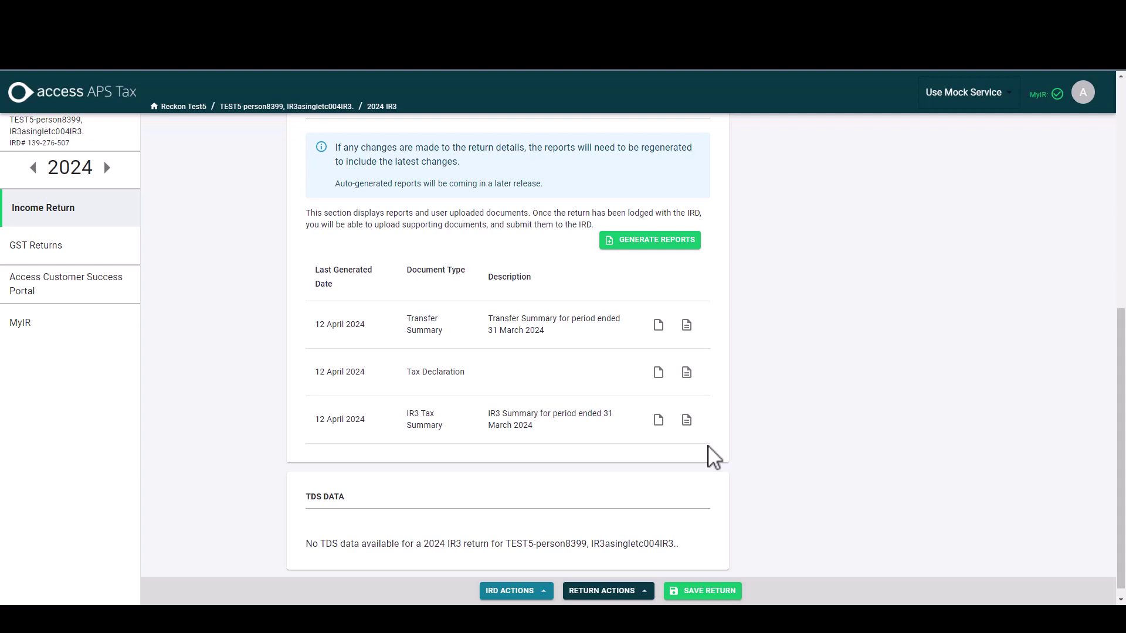
{"action": "scroll", "coordinate": [714, 456], "scroll_direction": "up", "scroll_amount": 7}
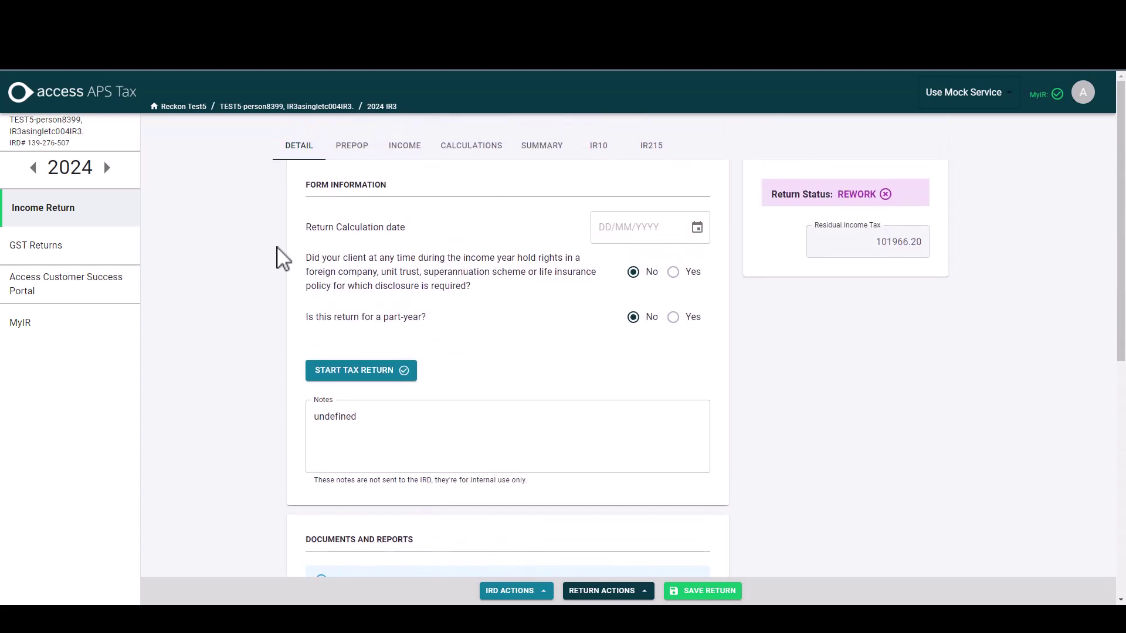
Mark the IR3 return ready for approval and approve it from the Summary tab.
{"action": "left_click", "coordinate": [540, 147]}
{"action": "scroll", "coordinate": [604, 387], "scroll_direction": "down", "scroll_amount": 5}
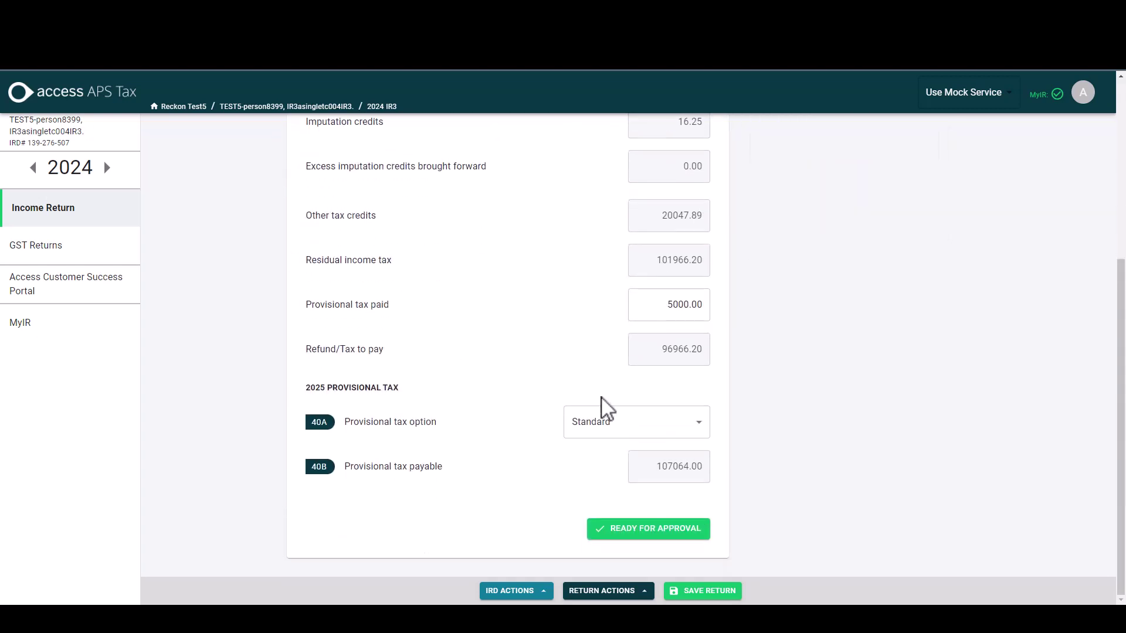
{"action": "left_click", "coordinate": [645, 531]}
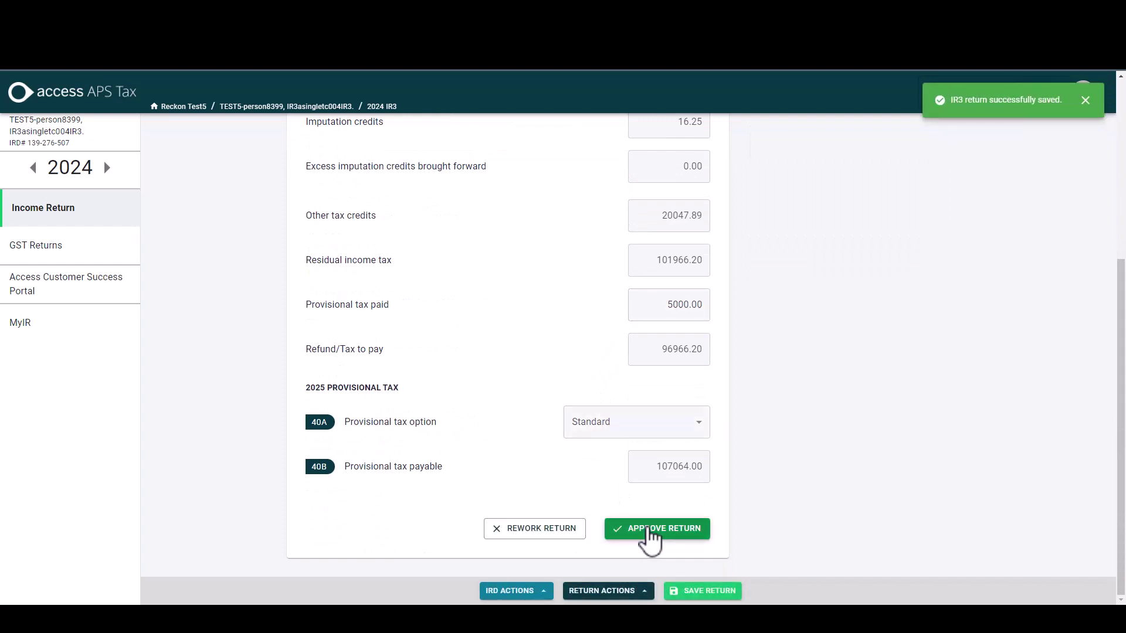
{"action": "left_click", "coordinate": [650, 531]}
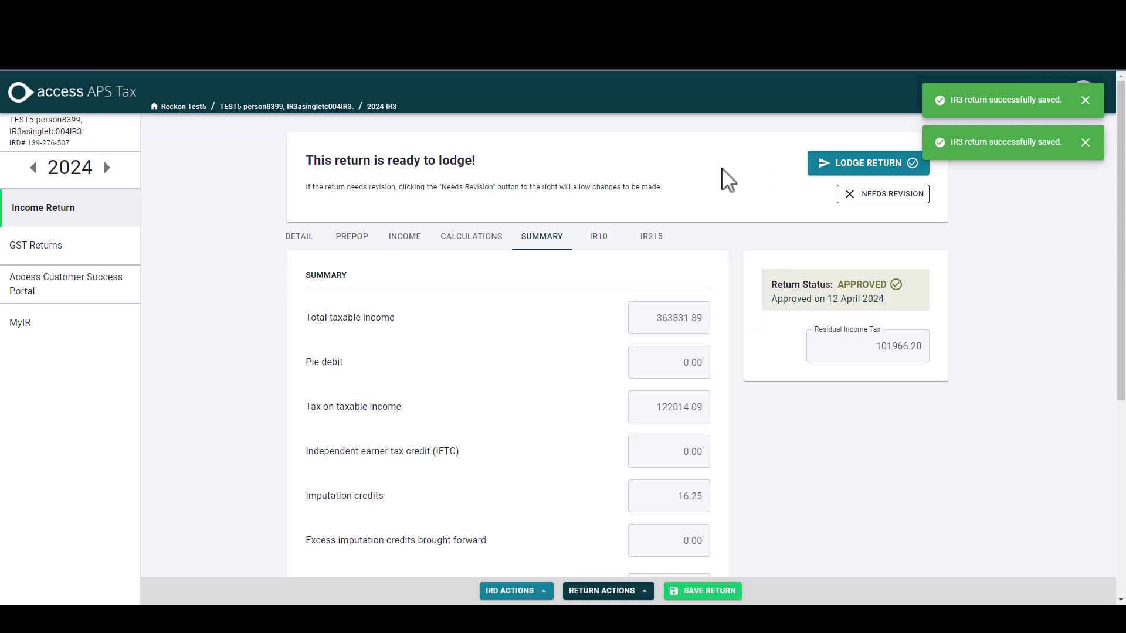
Regenerate the reports from the detail form, then open and close the new IR3 Tax Detail PDF.
{"action": "left_click", "coordinate": [299, 239]}
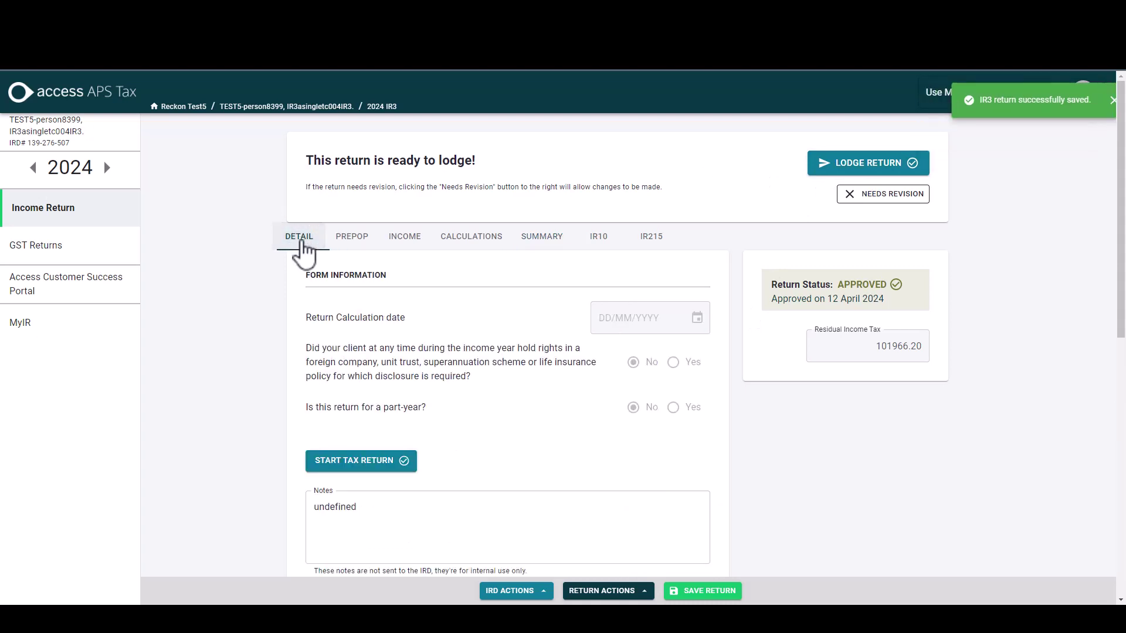
{"action": "scroll", "coordinate": [527, 407], "scroll_direction": "down", "scroll_amount": 7}
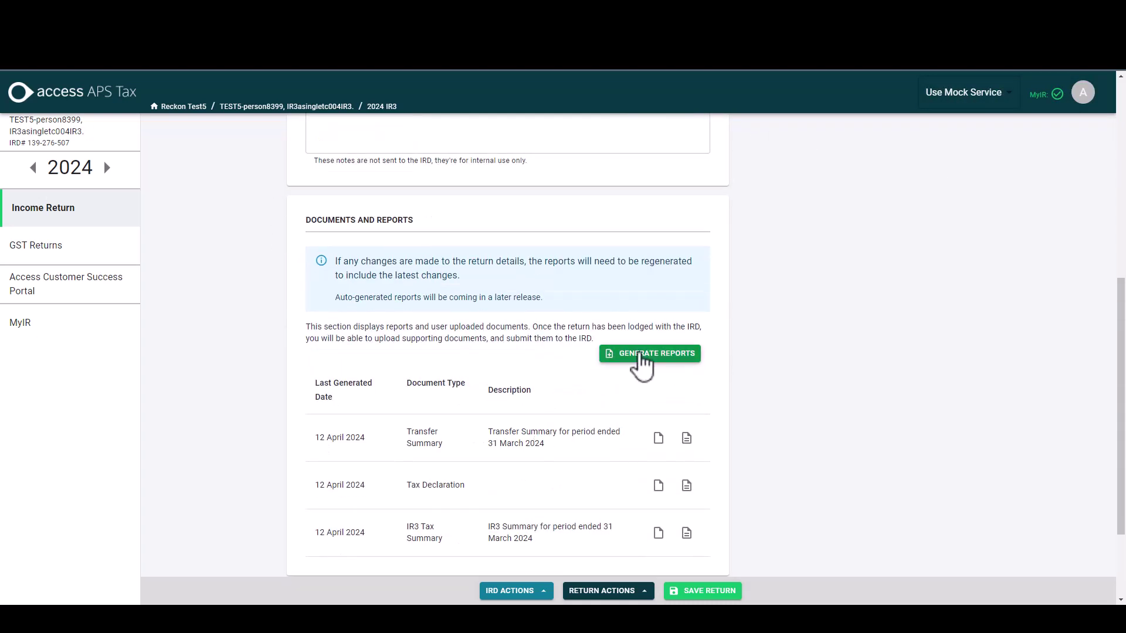
{"action": "left_click", "coordinate": [641, 355]}
{"action": "left_click", "coordinate": [680, 468]}
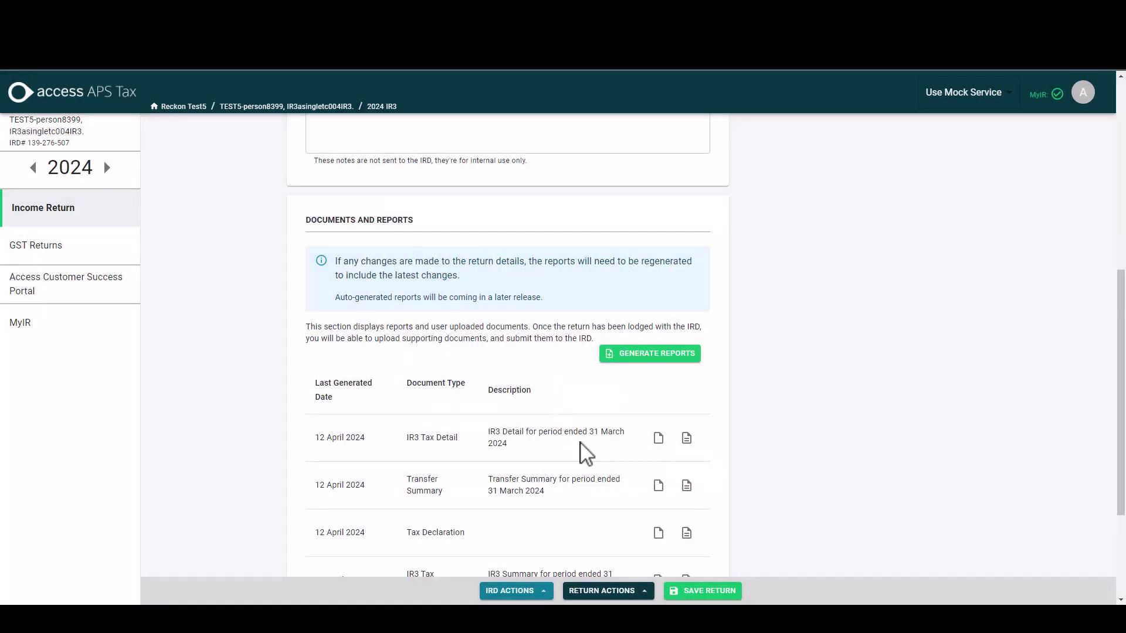
{"action": "left_click", "coordinate": [658, 441]}
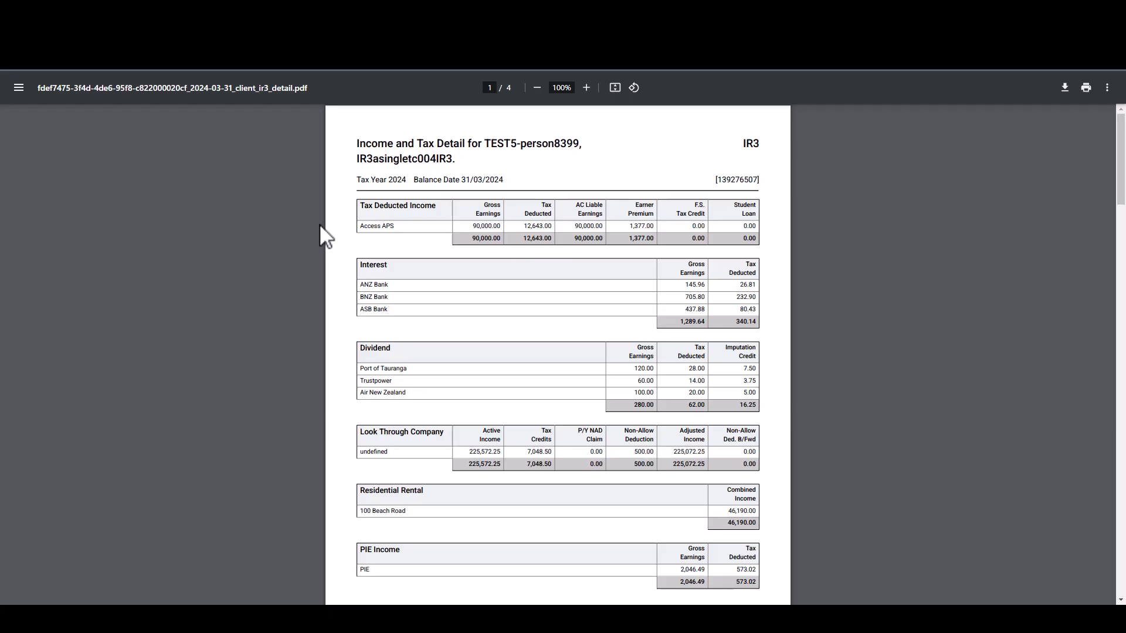
{"action": "key", "text": "ctrl+w"}
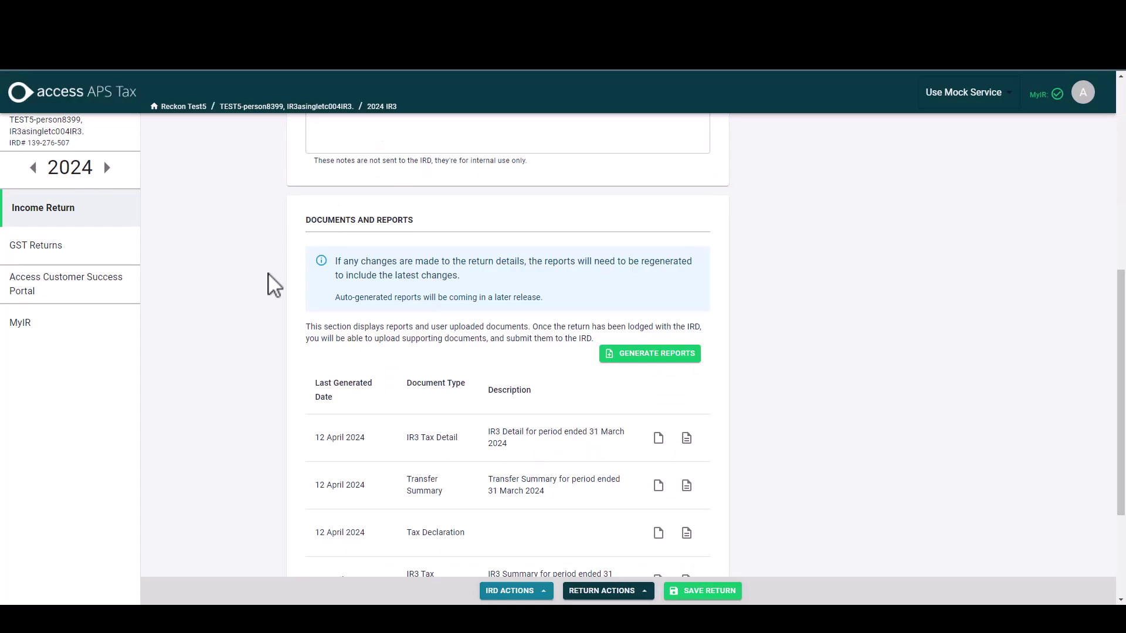